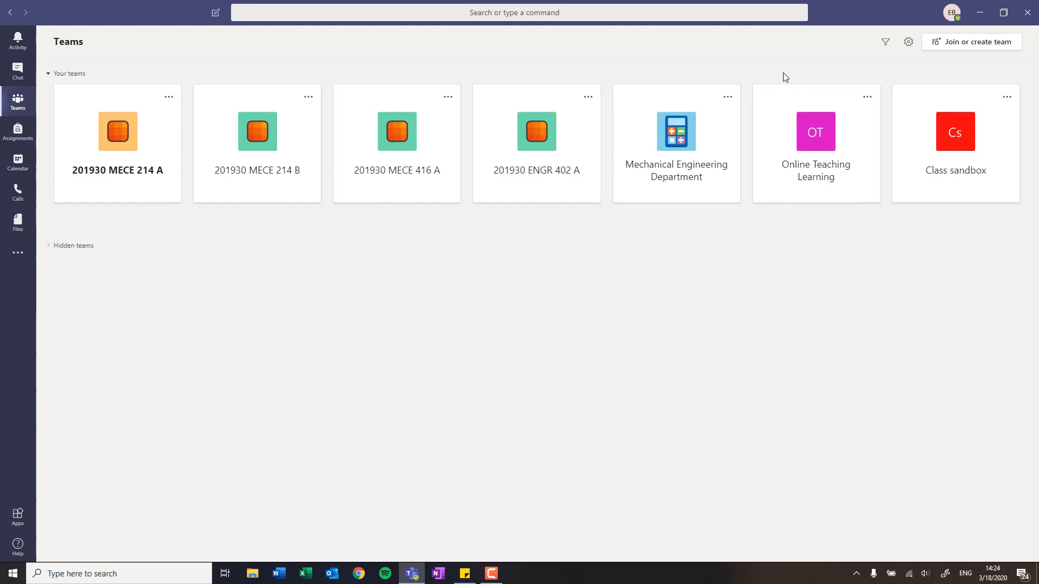
Start a new assignment in the General channel of the Class sandbox team.
click(955, 153)
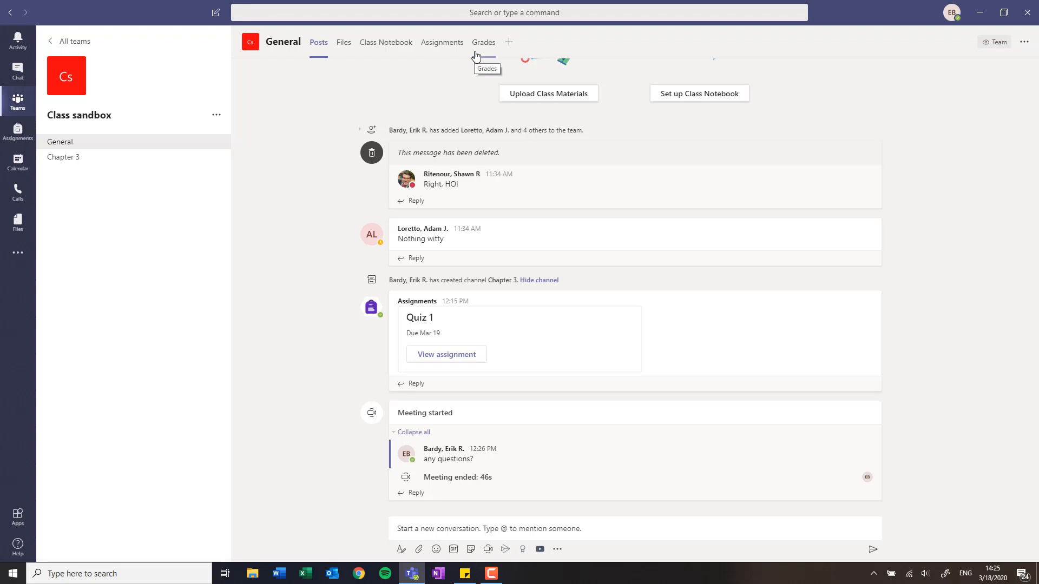
click(436, 47)
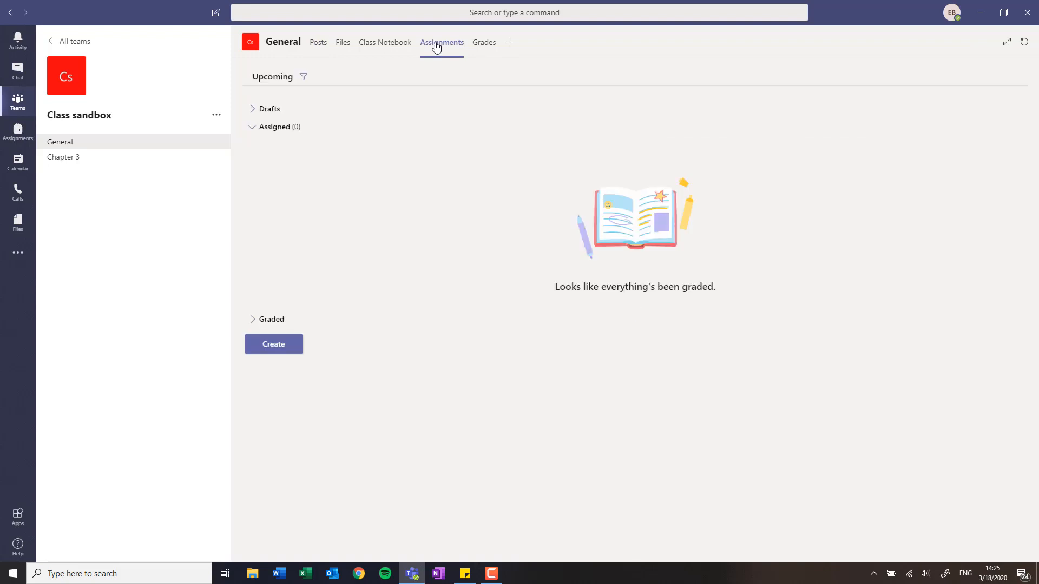
click(253, 127)
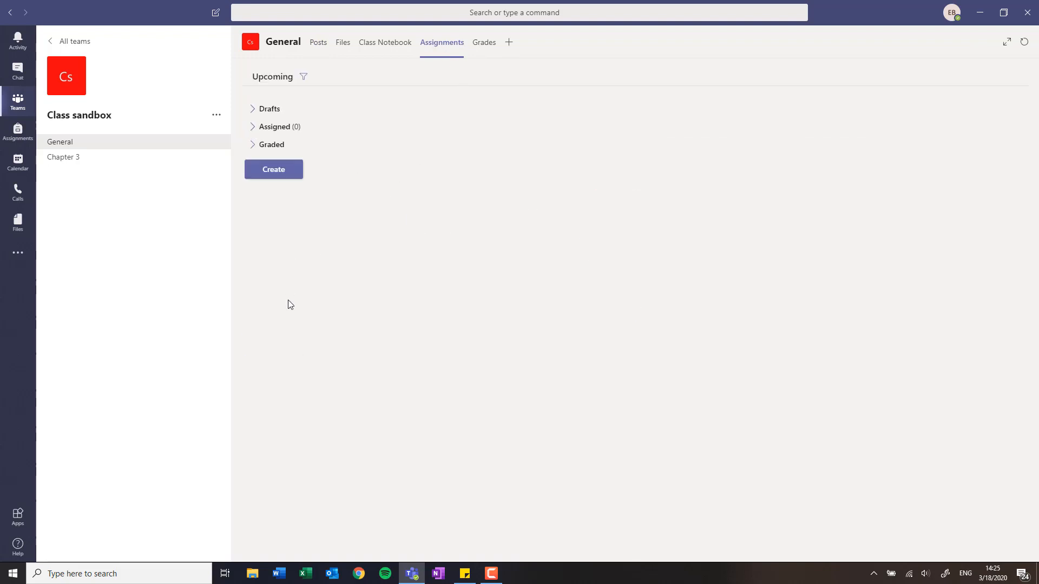
click(277, 171)
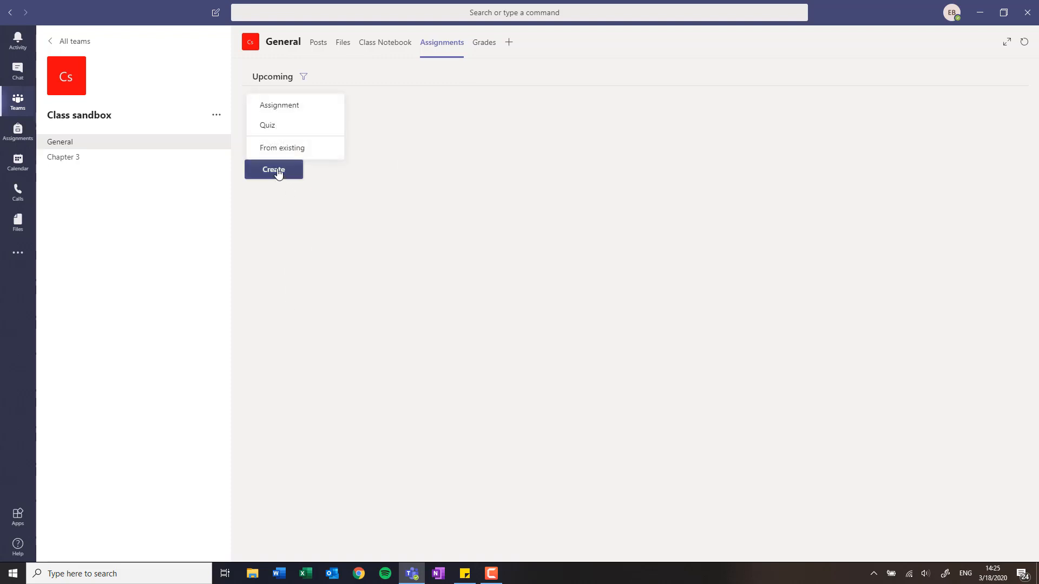
click(279, 106)
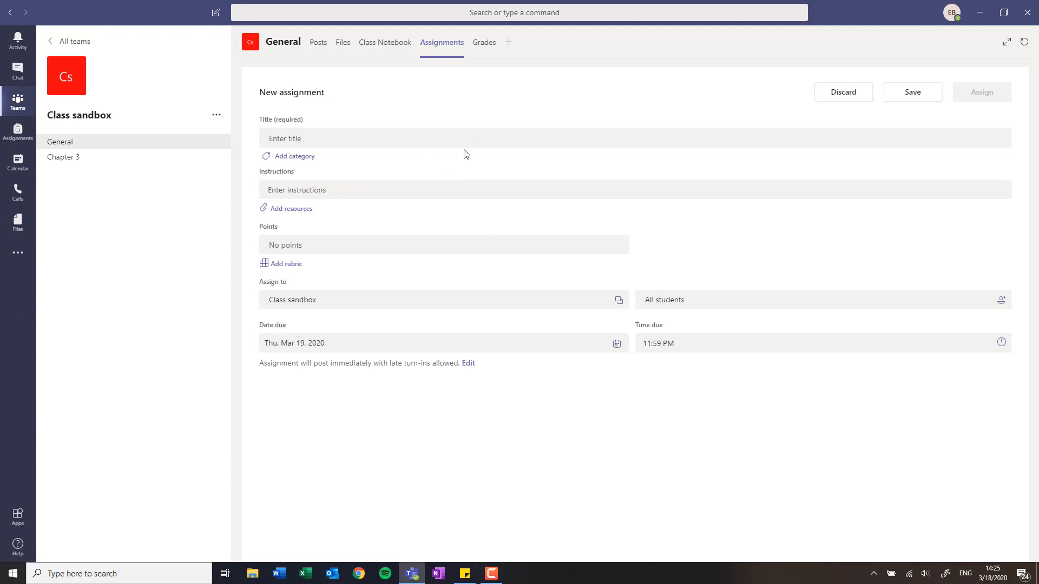
Title the assignment "Homework 1" and enter "any kind of instructions you want" as its instructions.
click(352, 135)
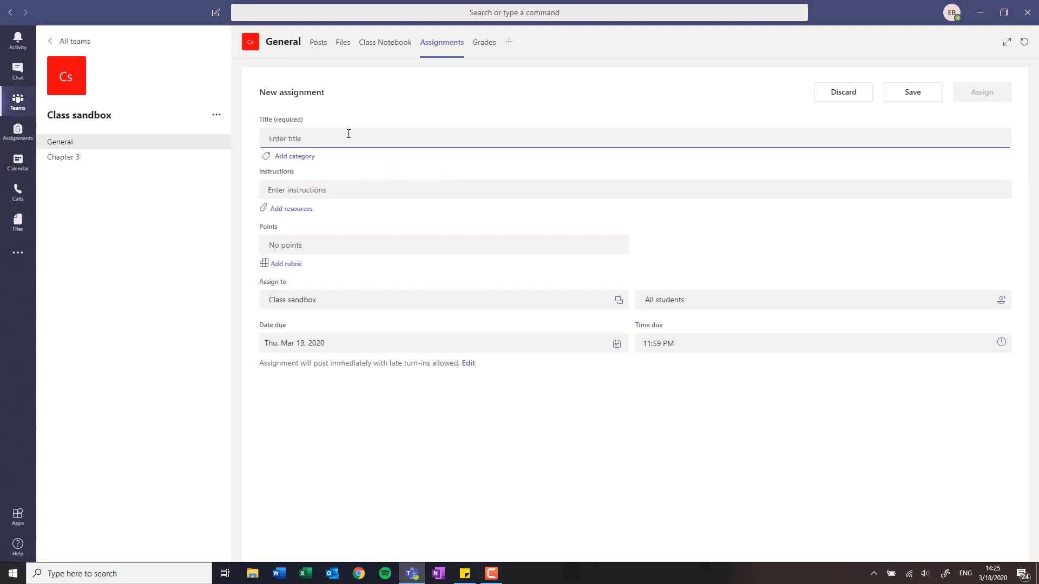
text(Homewo)
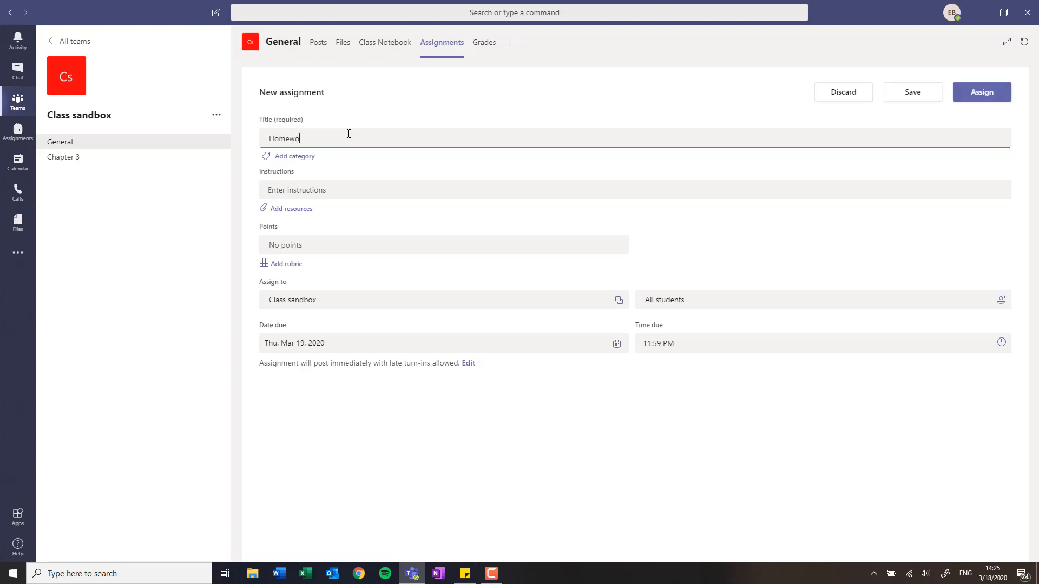
text(rk 1)
click(334, 190)
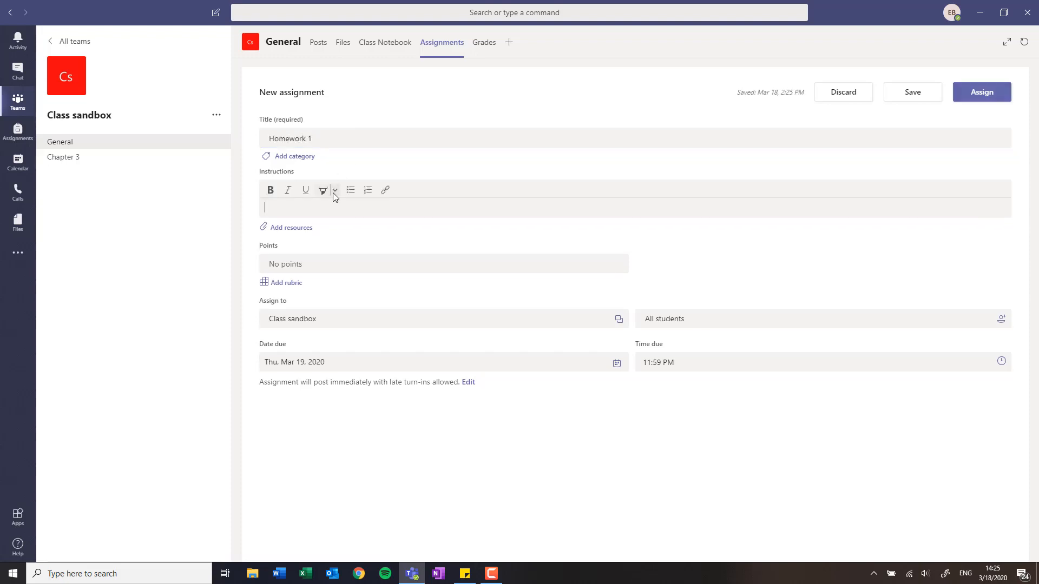
text(any kind of instructions you want)
Attach the Quiz 1 page from the Class Notebook's _Teacher Only quizzes section, copying it into the students' Homework section.
click(286, 229)
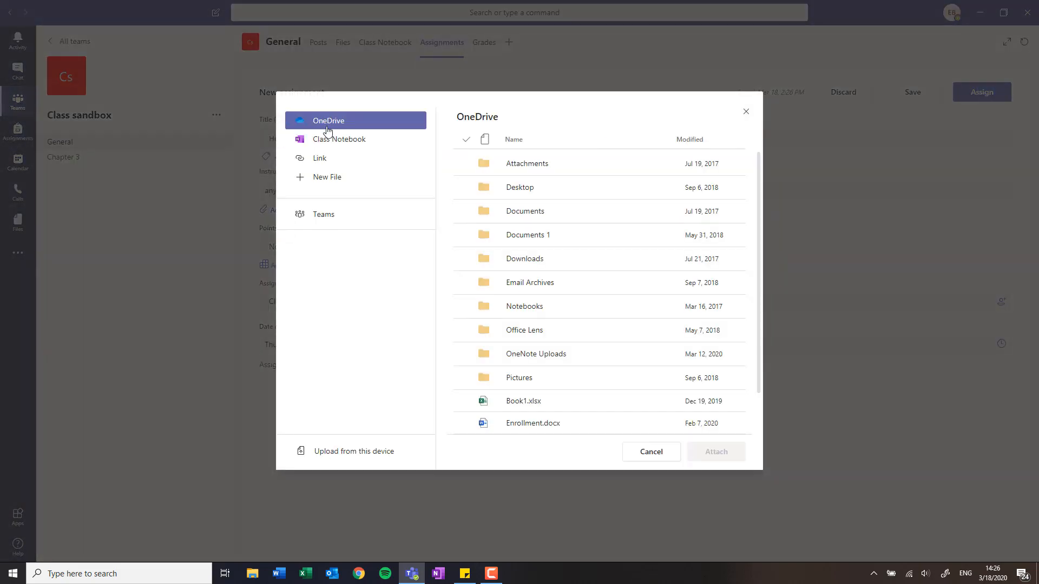
click(329, 145)
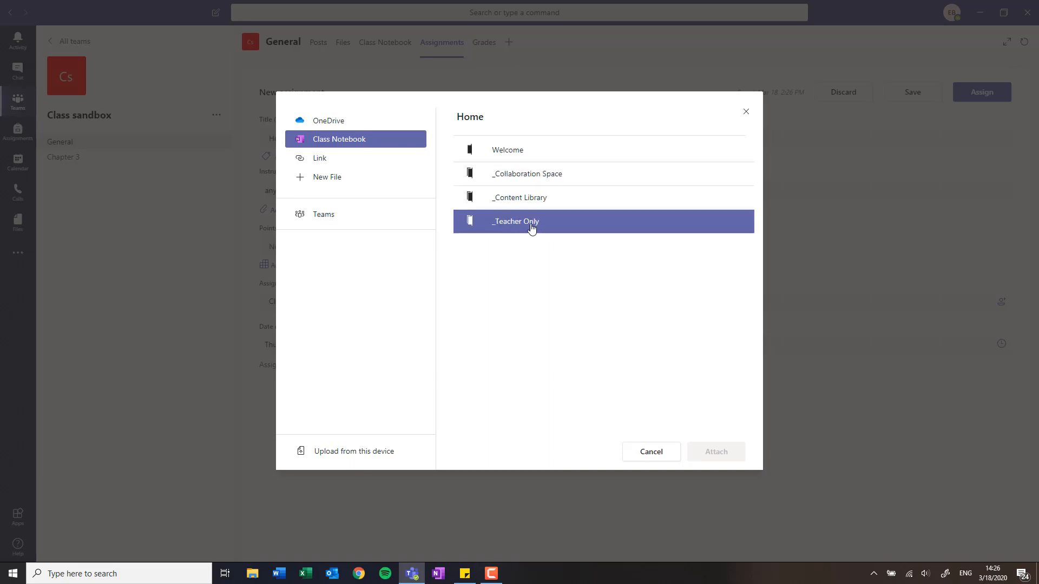
click(531, 229)
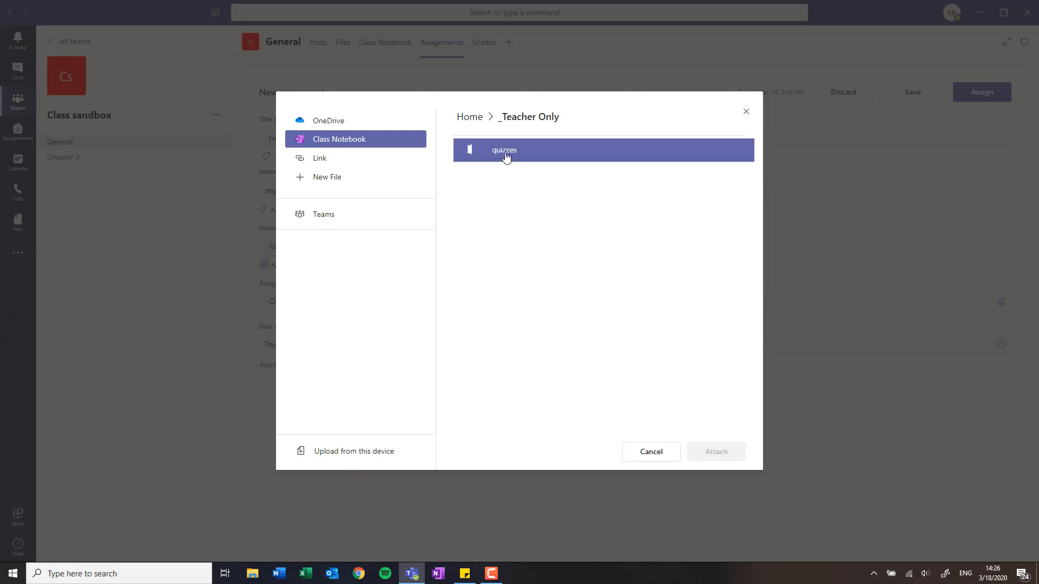
click(506, 157)
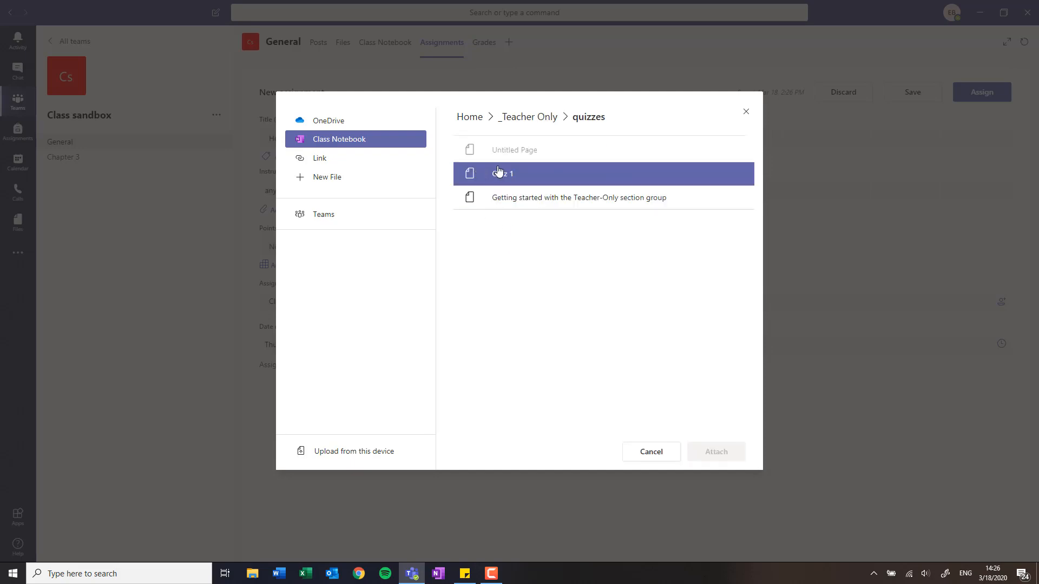
click(498, 175)
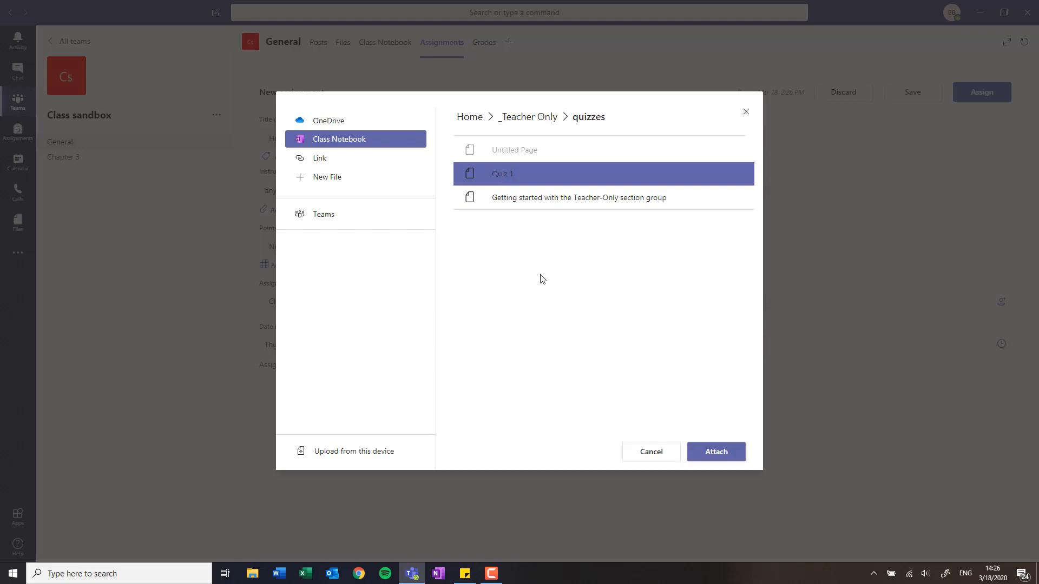
click(718, 456)
click(504, 287)
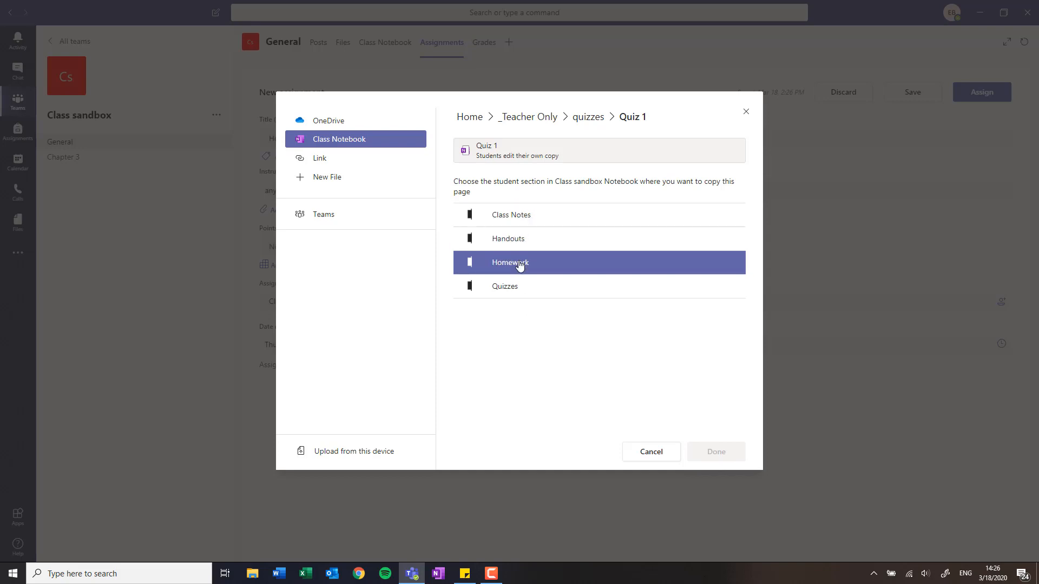
click(519, 265)
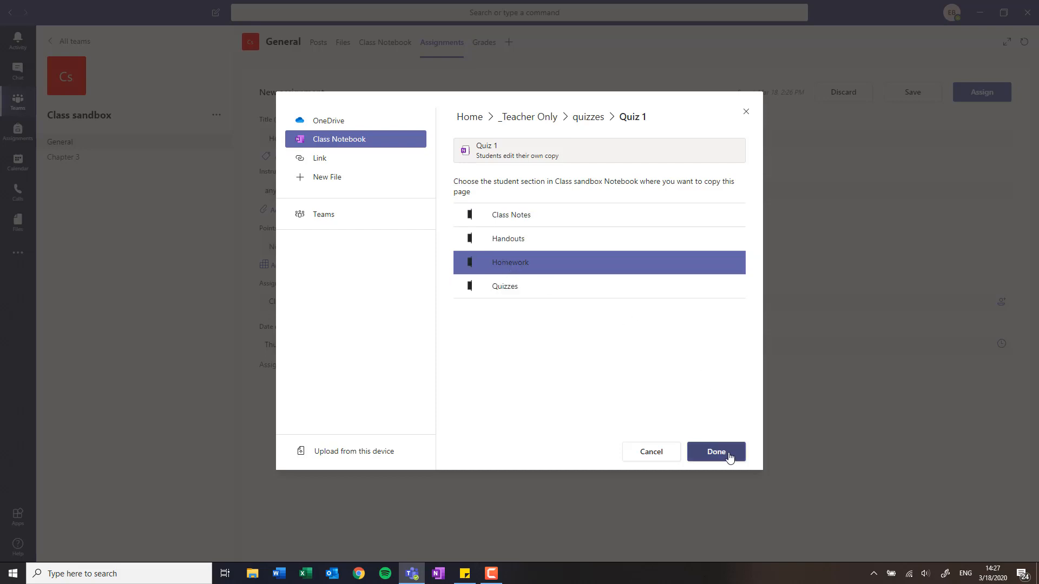
click(730, 458)
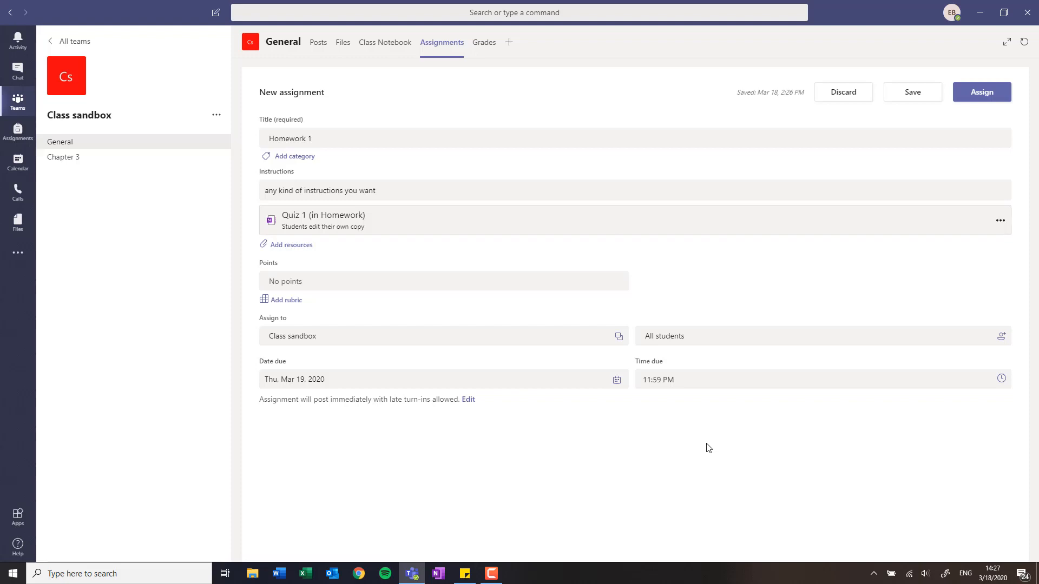
Set the assignment's points to 100 and keep it assigned to all students after viewing the student list.
click(325, 279)
text(100)
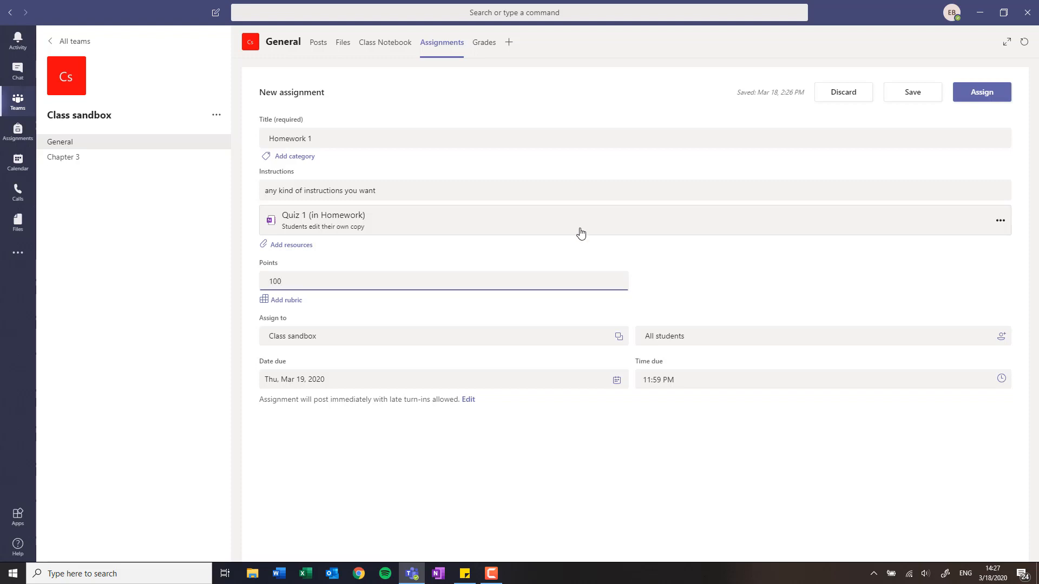
click(708, 341)
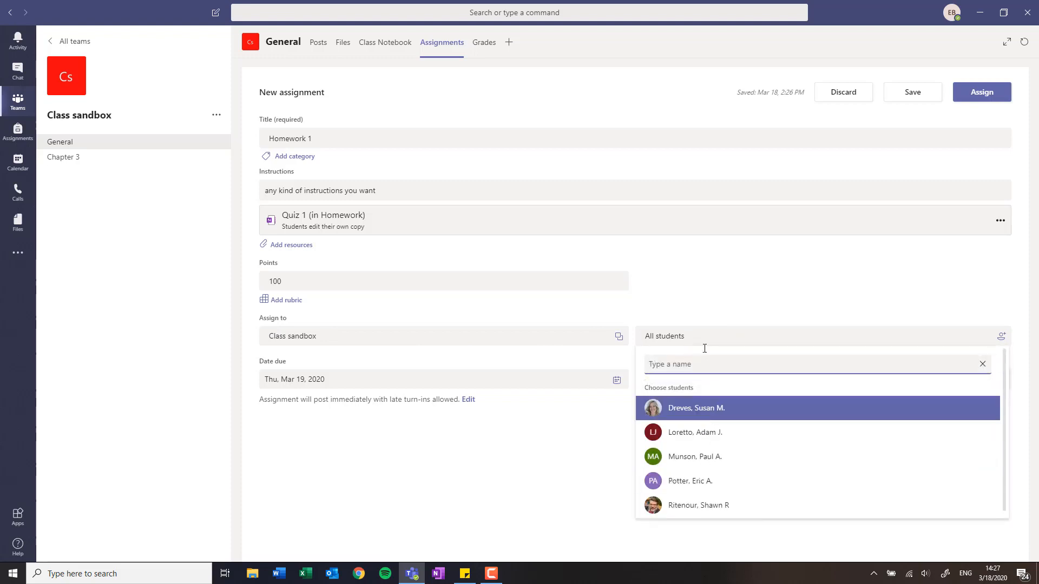
click(687, 302)
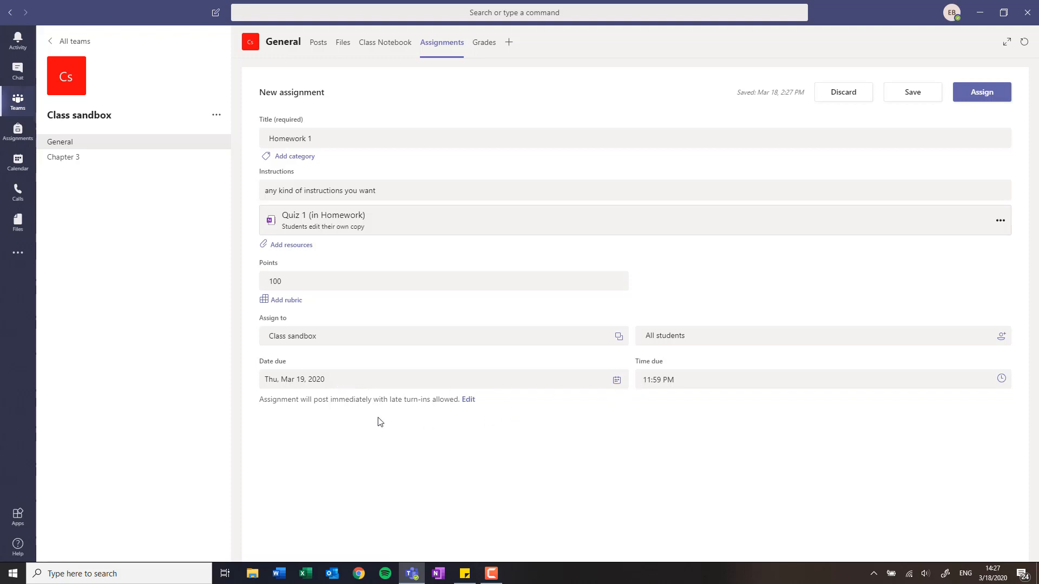
Schedule the assignment to post in the future, on Thu, Mar 19, 2020.
click(468, 400)
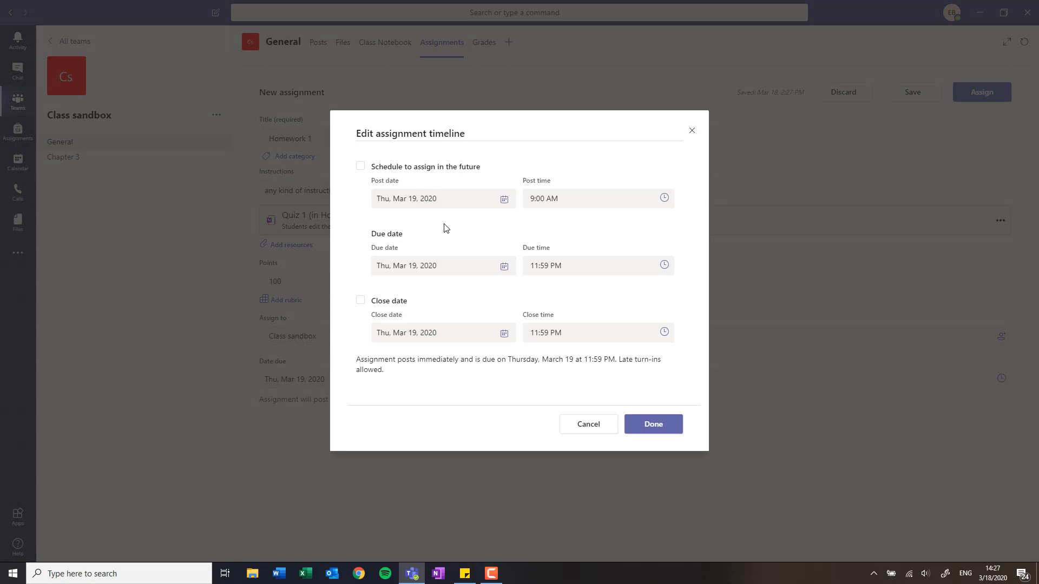
click(504, 199)
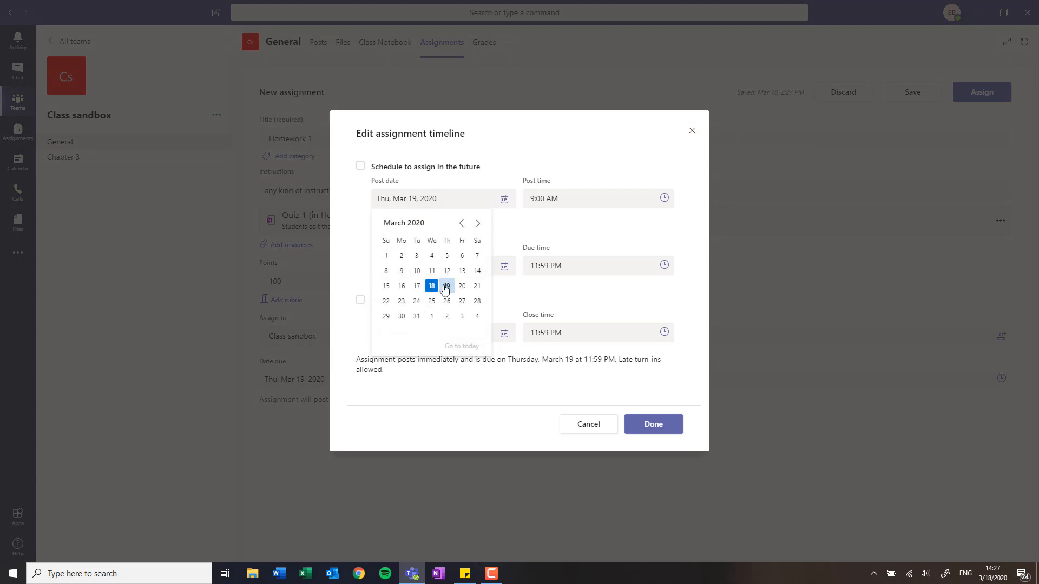
click(445, 287)
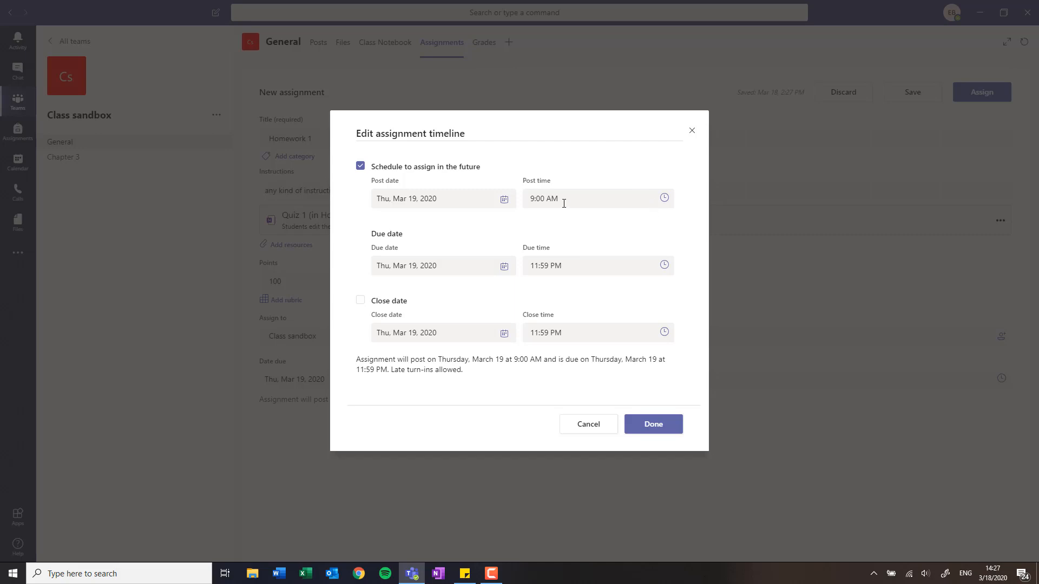
Set the assignment's due date to Fri, Mar 27, 2020 and its due time to 8:00 PM.
click(504, 270)
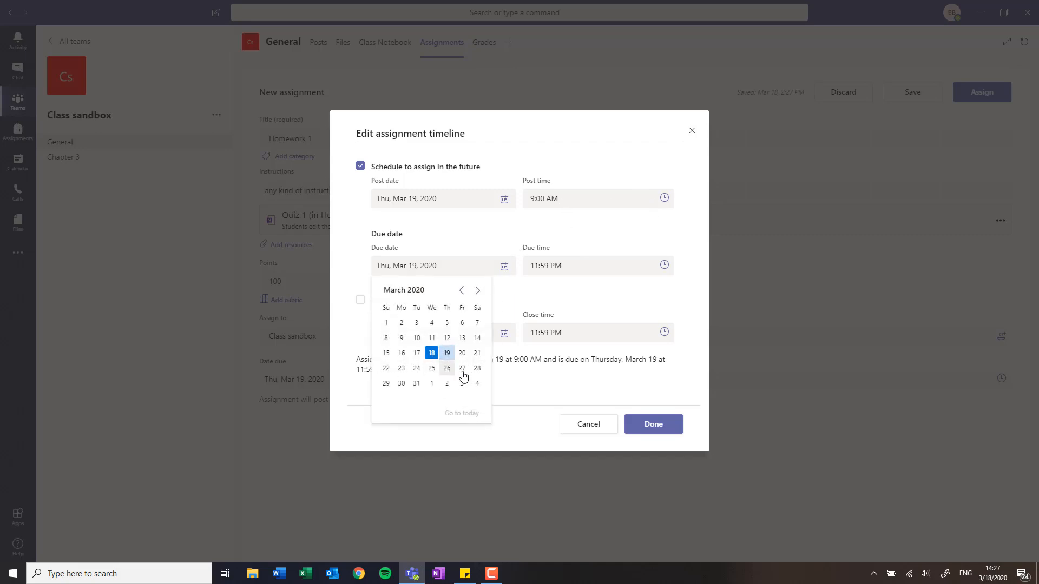
click(462, 369)
click(664, 266)
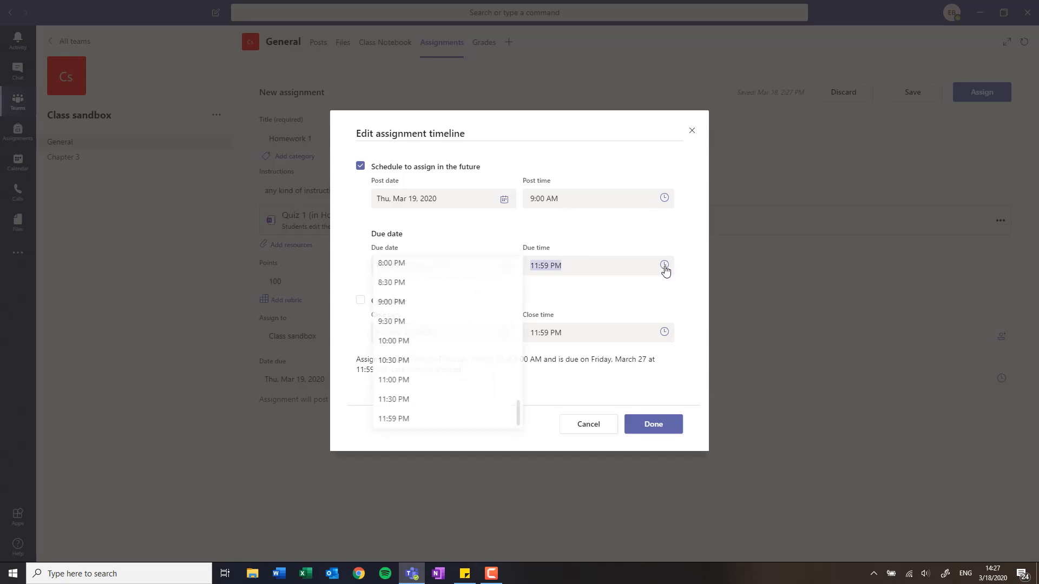
click(398, 265)
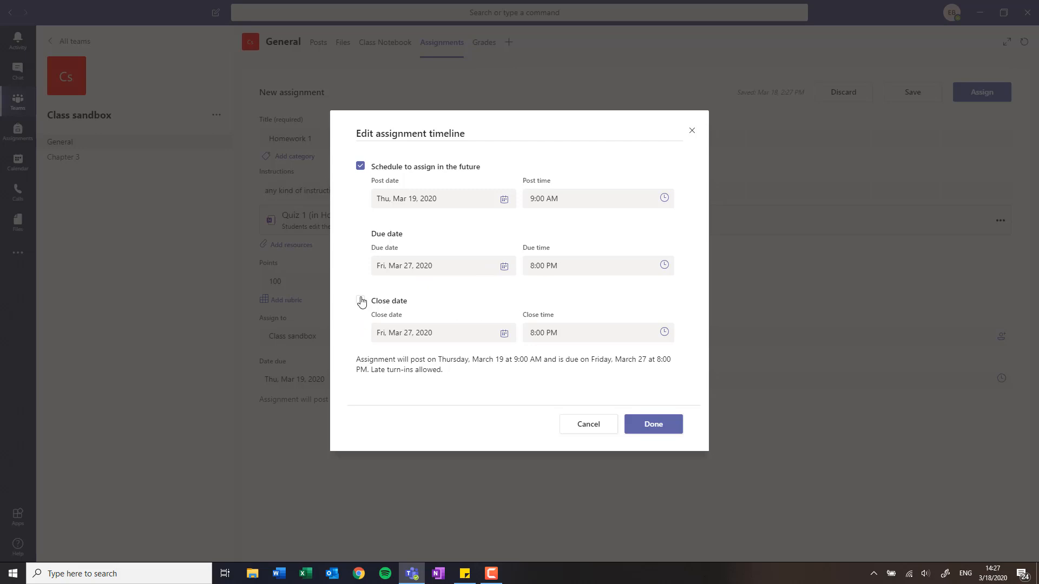
Enable the close date in the assignment timeline and schedule the Homework 1 assignment.
click(361, 301)
click(669, 427)
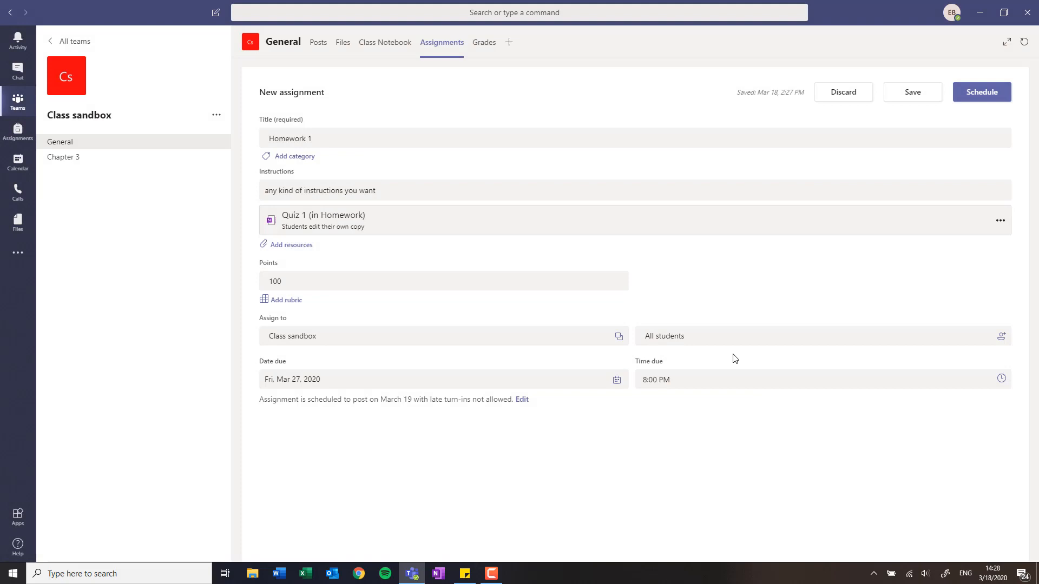
click(983, 93)
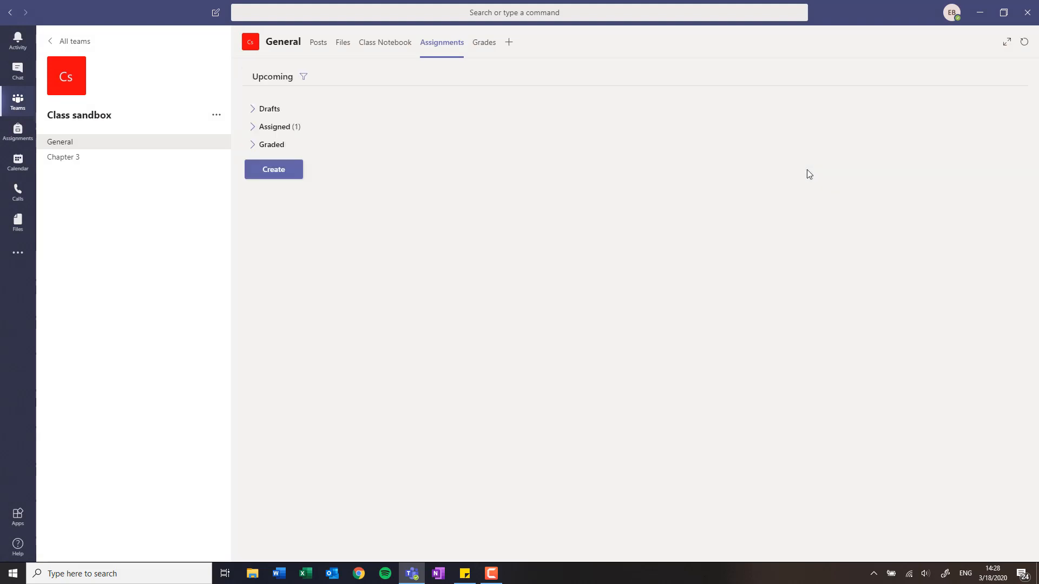
Review the assigned and graded assignments, including the details of Quiz 1 and Homework 1.
click(260, 129)
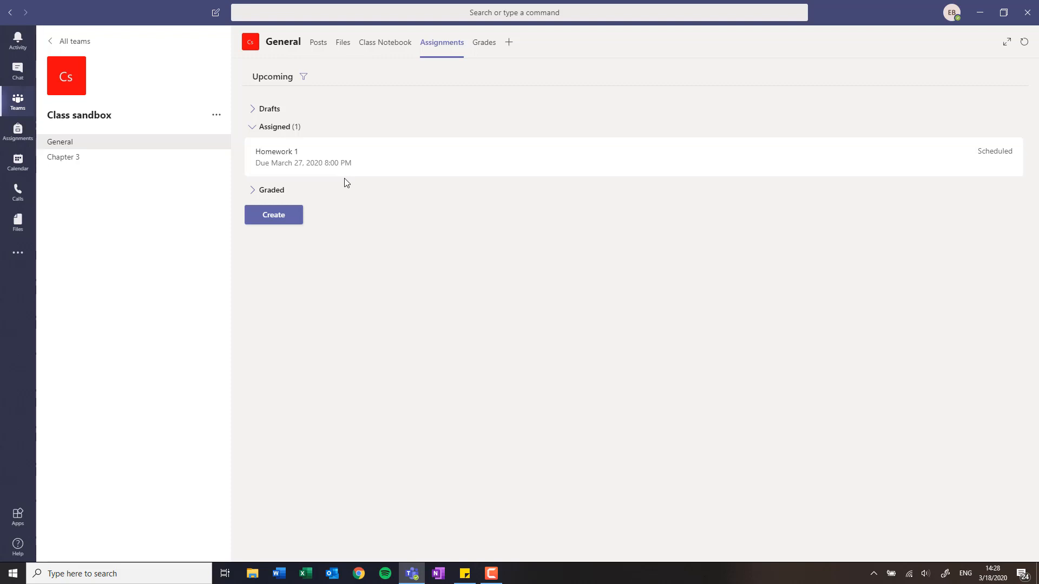
click(251, 190)
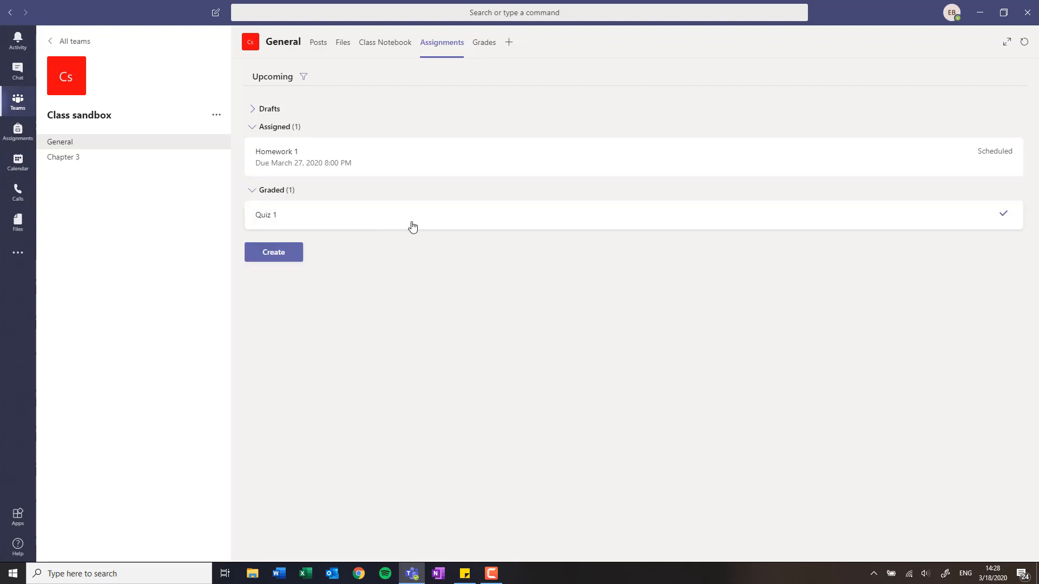
click(535, 223)
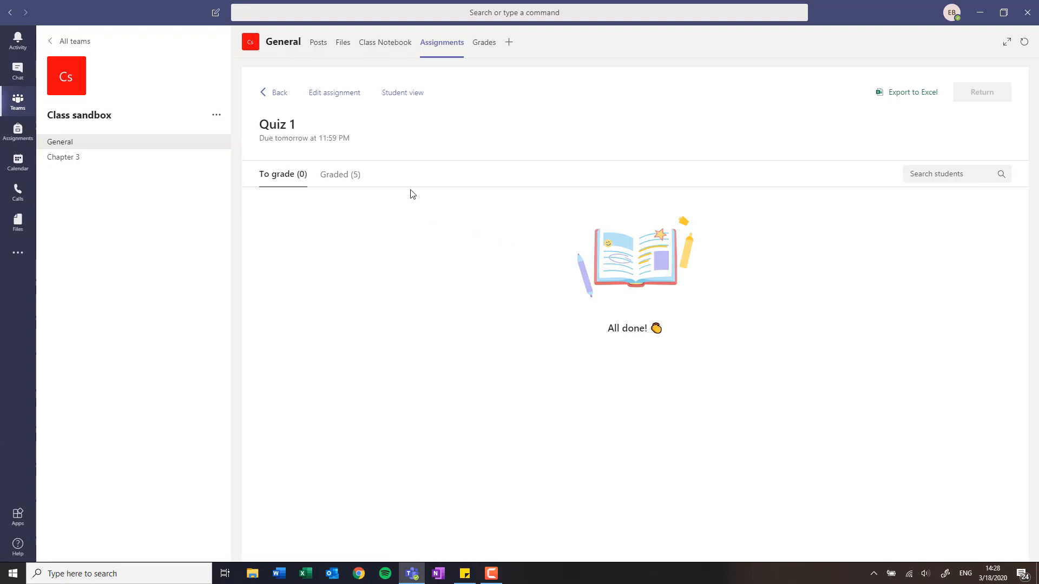
click(274, 94)
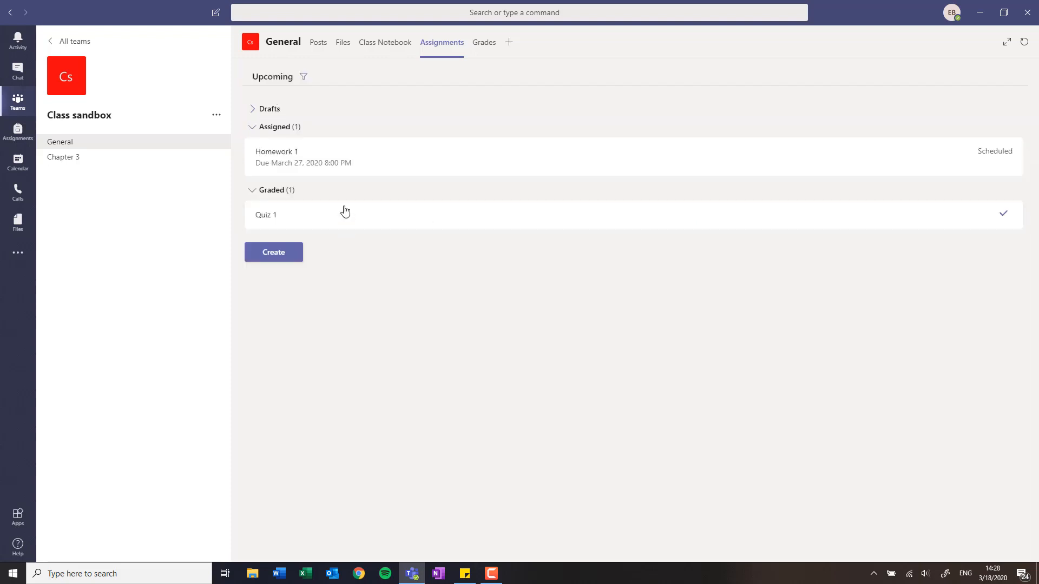
click(343, 162)
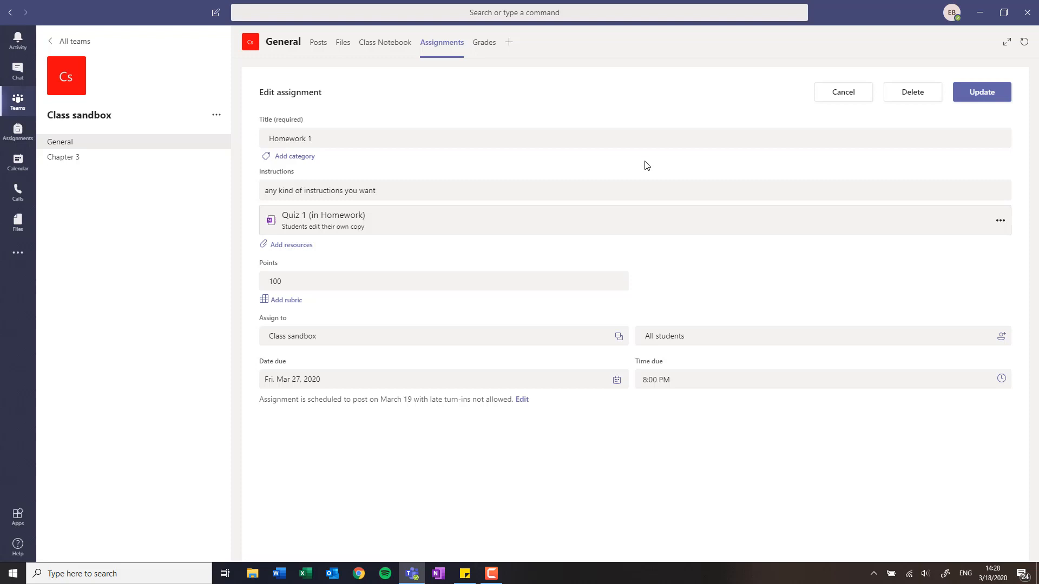
click(824, 96)
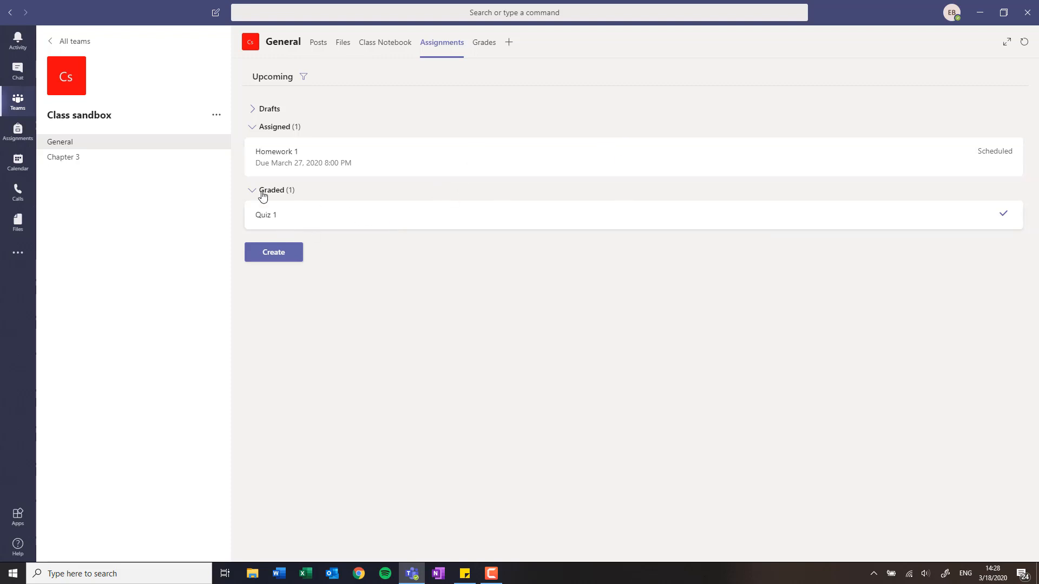
Turn off future scheduling and the close date in the Homework 1 assignment timeline.
click(357, 171)
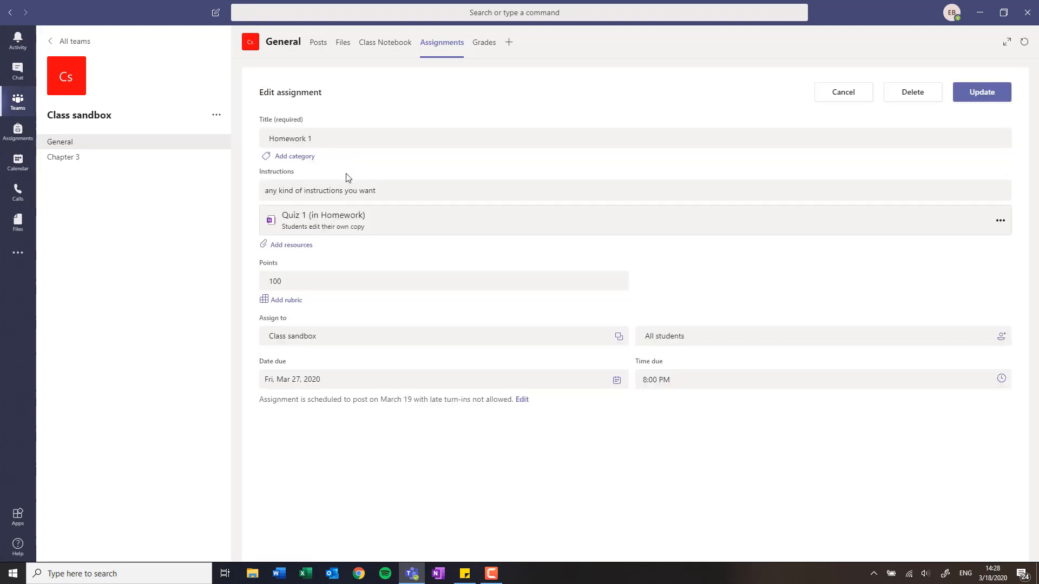
click(522, 400)
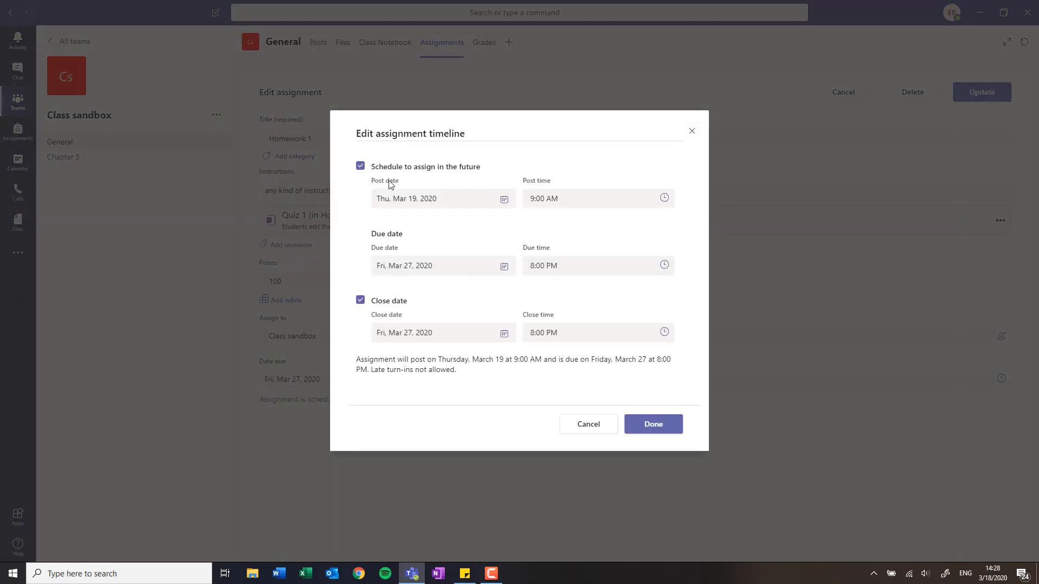
double_click(359, 167)
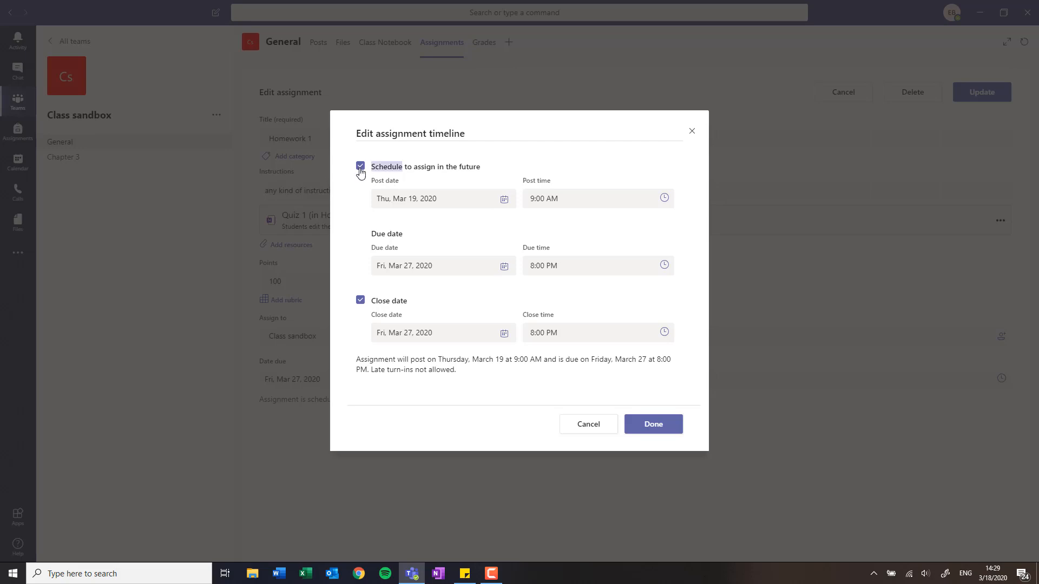
click(361, 301)
click(649, 433)
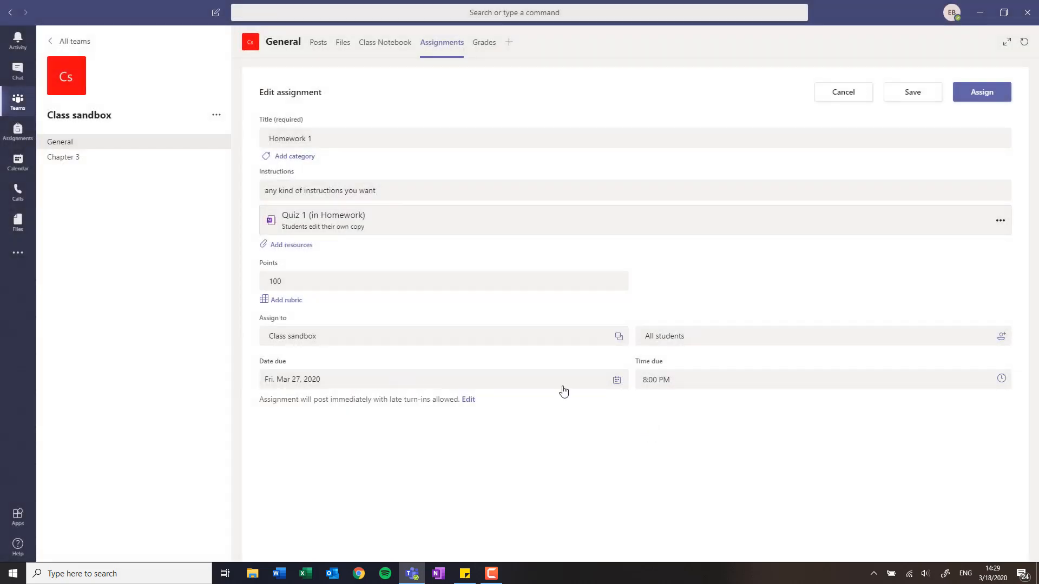
Set Homework 1's due date to Wed, Mar 18, 2020 and its due time to 2:30 PM, and assign it.
click(616, 381)
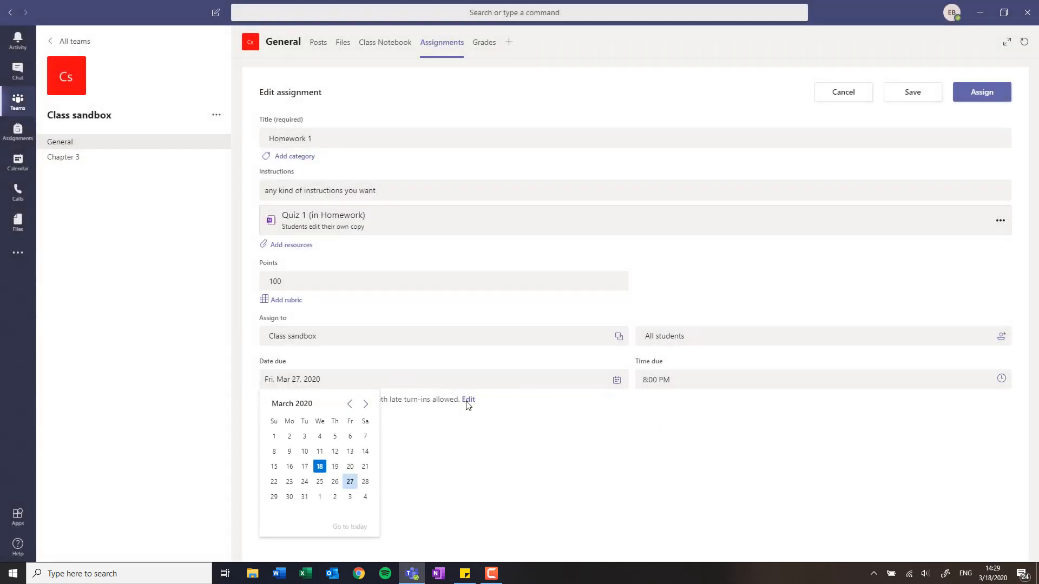
click(320, 468)
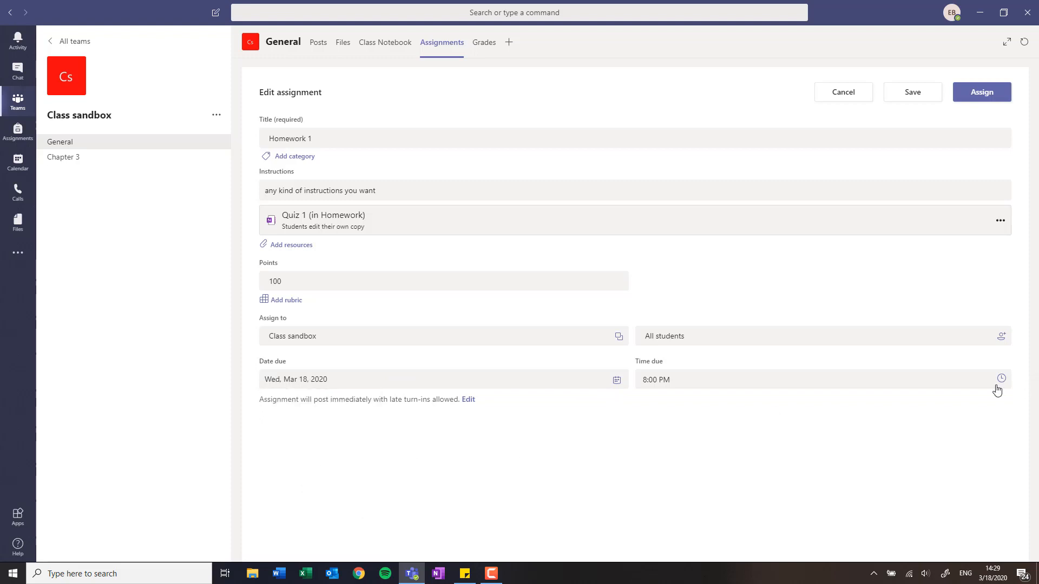
click(1002, 388)
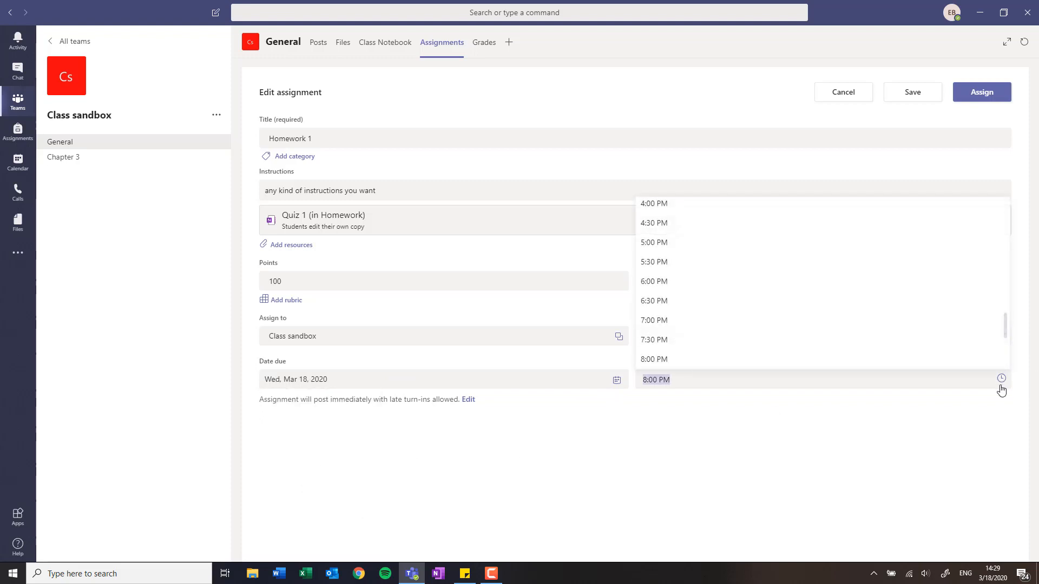
scroll(714, 297, up, 3)
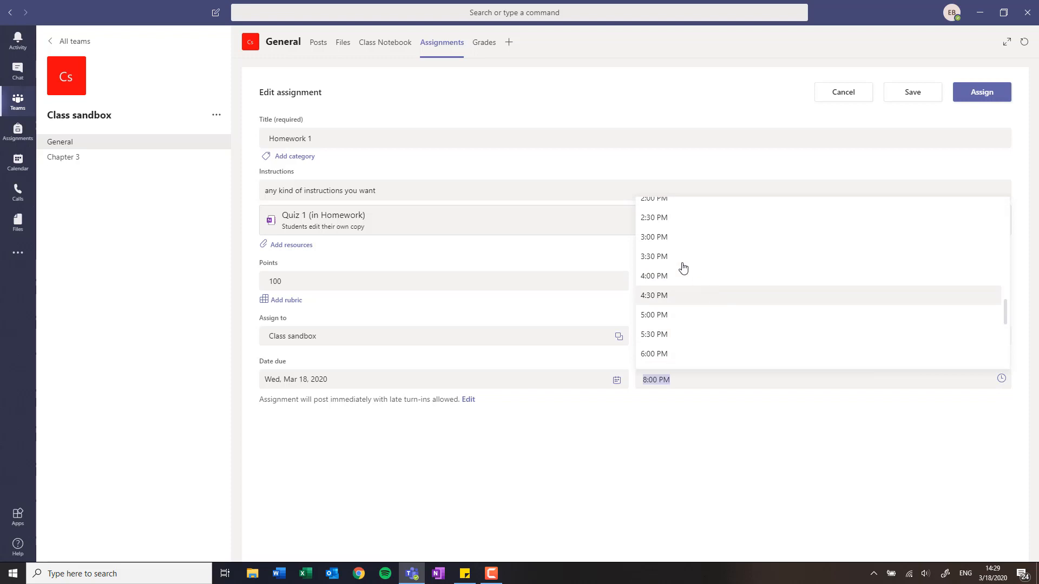
click(659, 218)
click(966, 100)
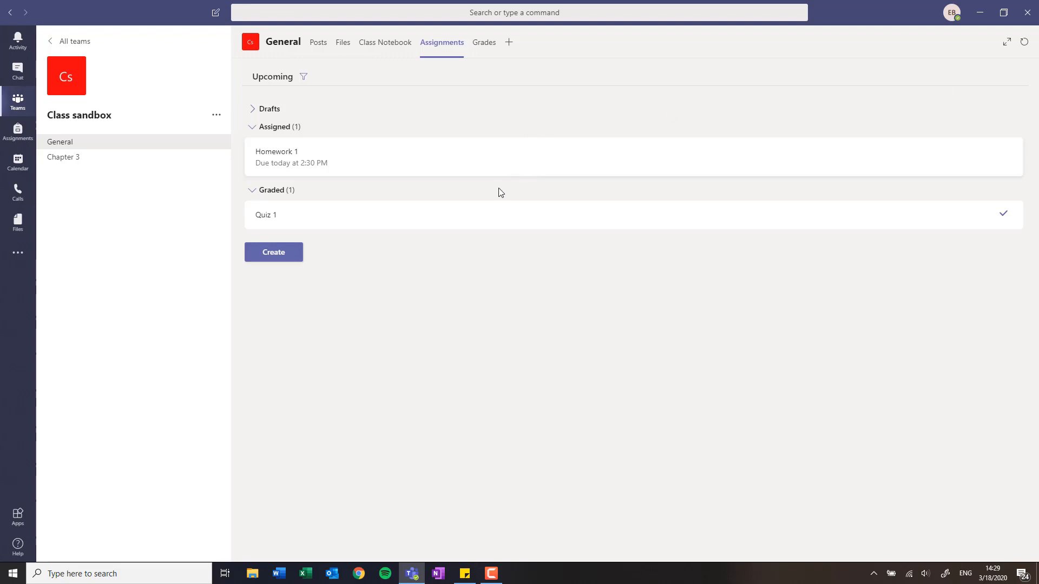
Check the Homework 1 grading list for the students' turn-in status, reopening it until the students are listed.
click(398, 170)
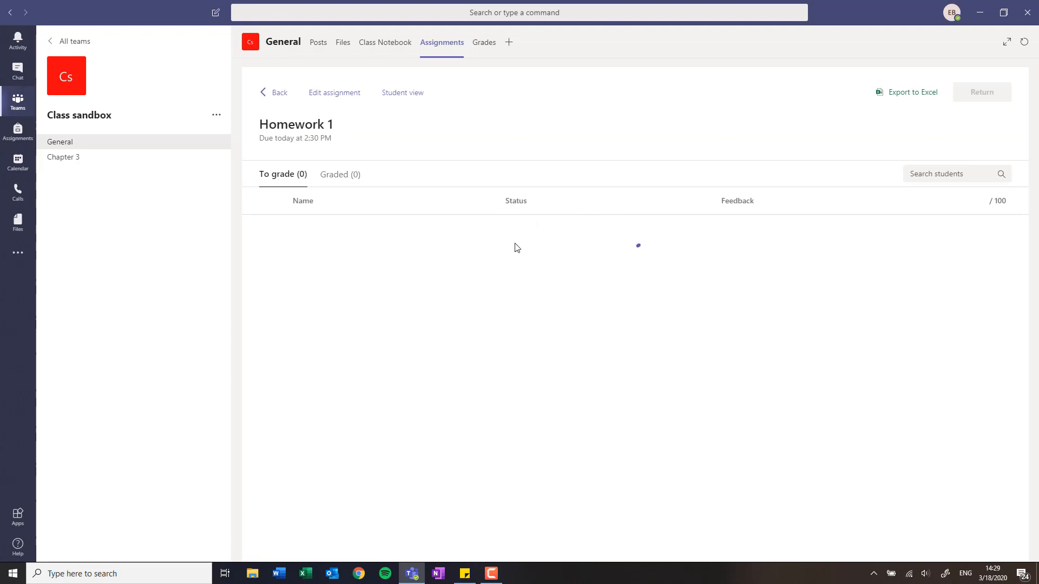
click(265, 102)
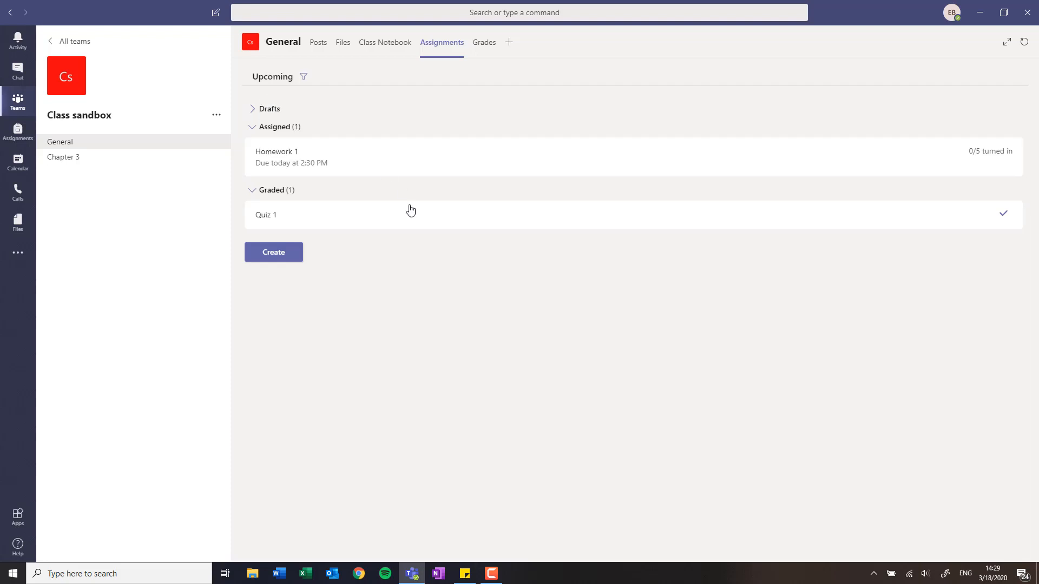
click(318, 166)
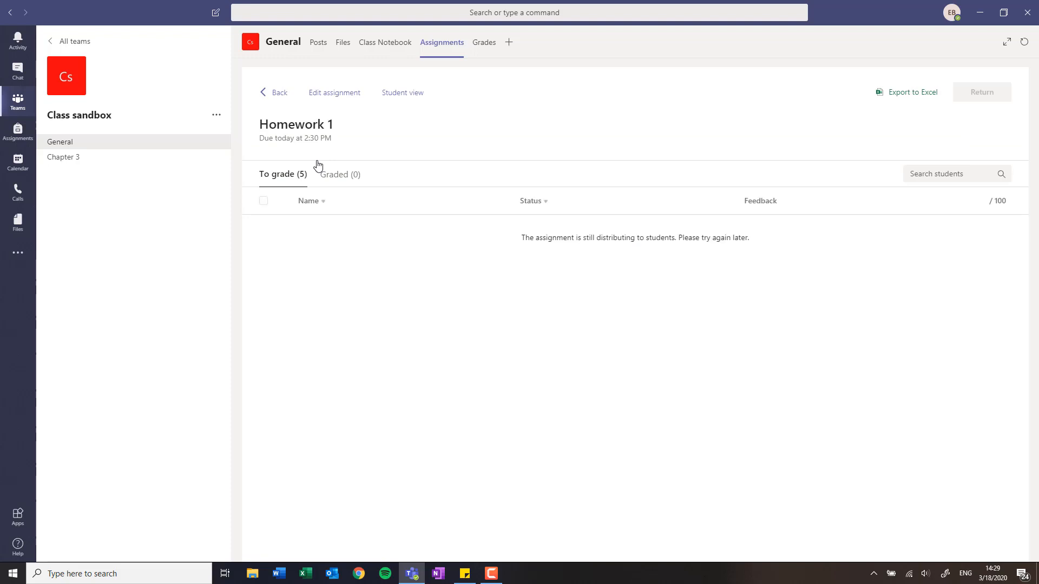
click(271, 96)
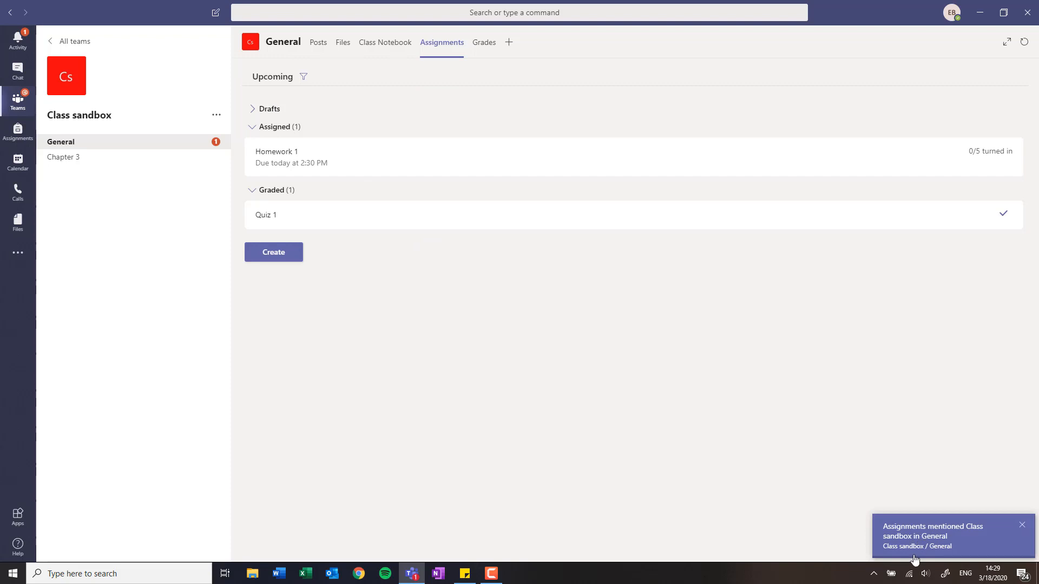
click(349, 160)
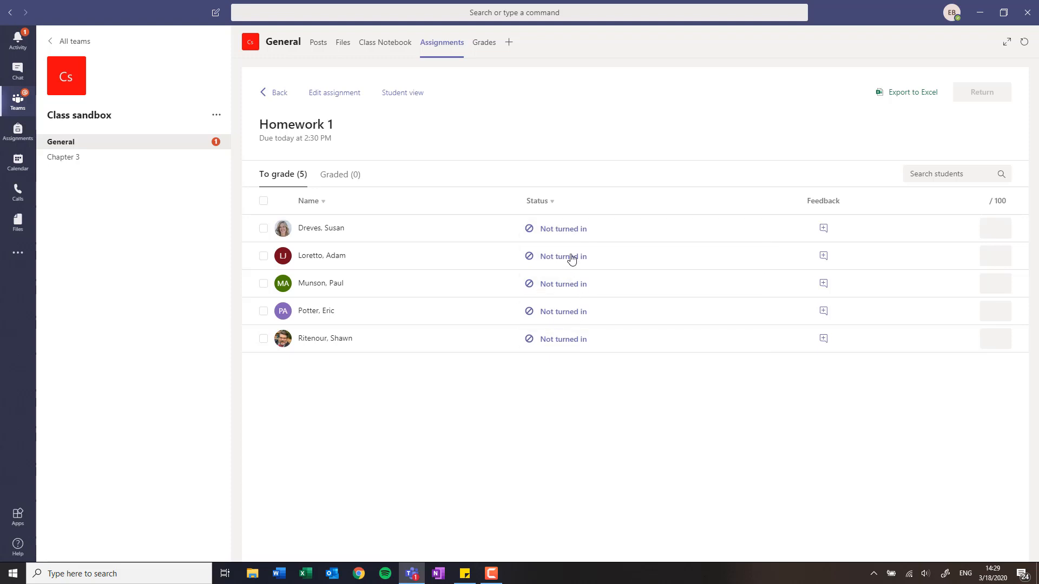
Open the first student's Quiz 1 page, scribble on it in red ink beside the problem list, and award 70 points.
click(545, 230)
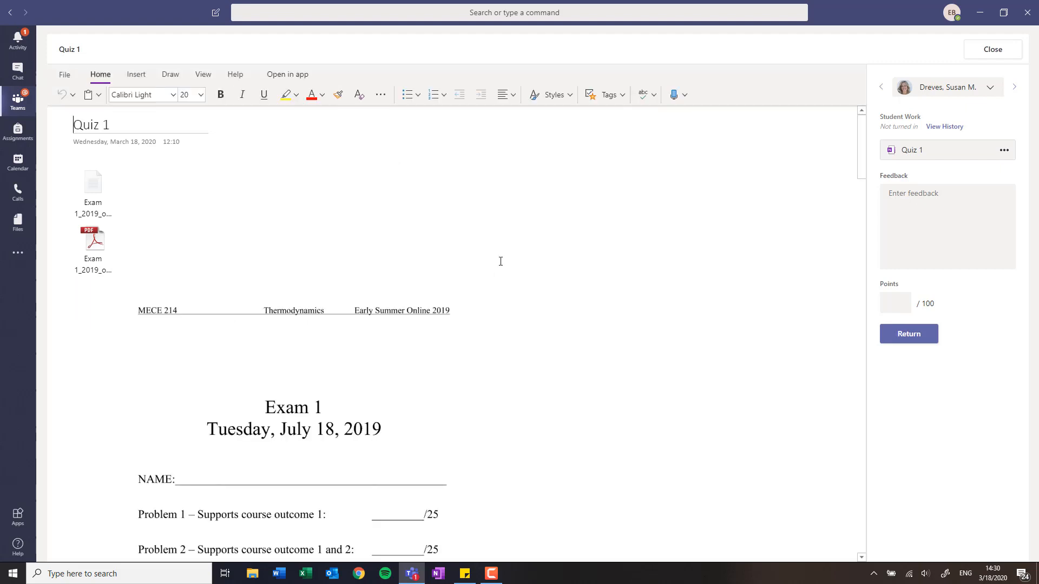
scroll(500, 330, down, 6)
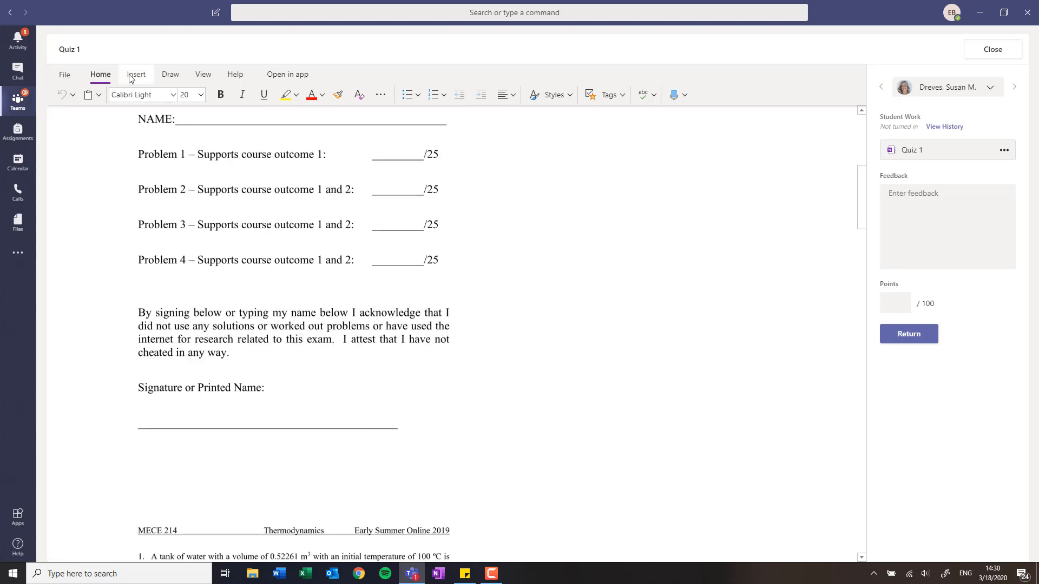
click(170, 75)
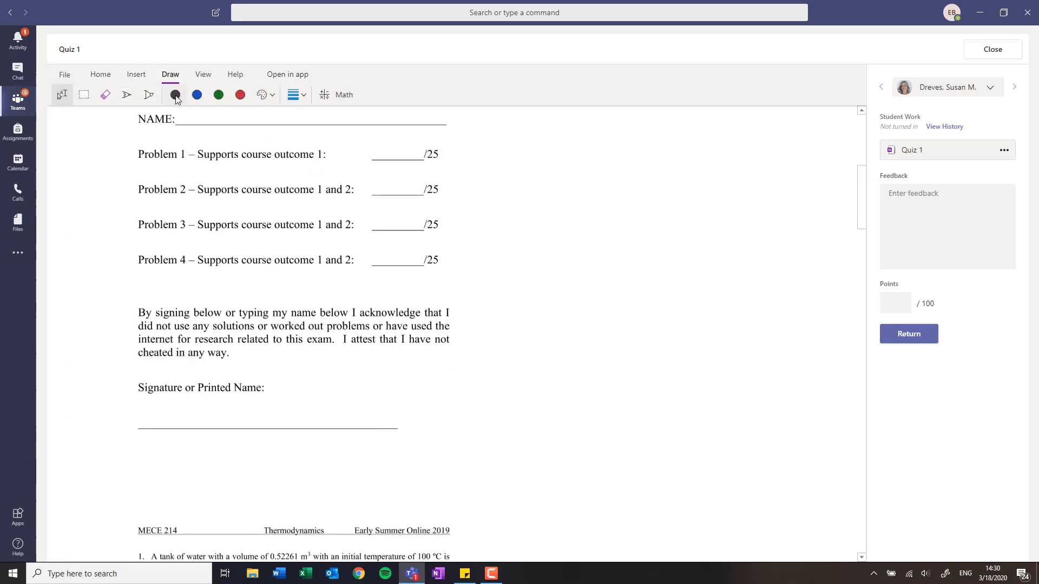
click(240, 95)
mouse_move(523, 219)
mouse_down()
mouse_move(552, 247)
mouse_move(587, 252)
mouse_move(567, 288)
mouse_up()
click(890, 302)
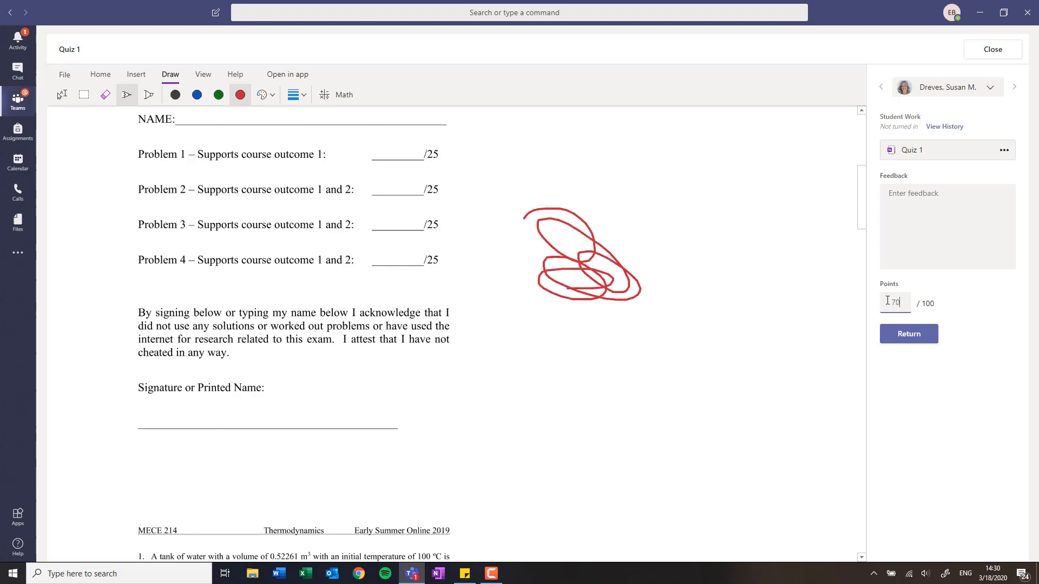
Award 70 points to the fourth student in the grading list and 100 points to the fifth.
click(1013, 87)
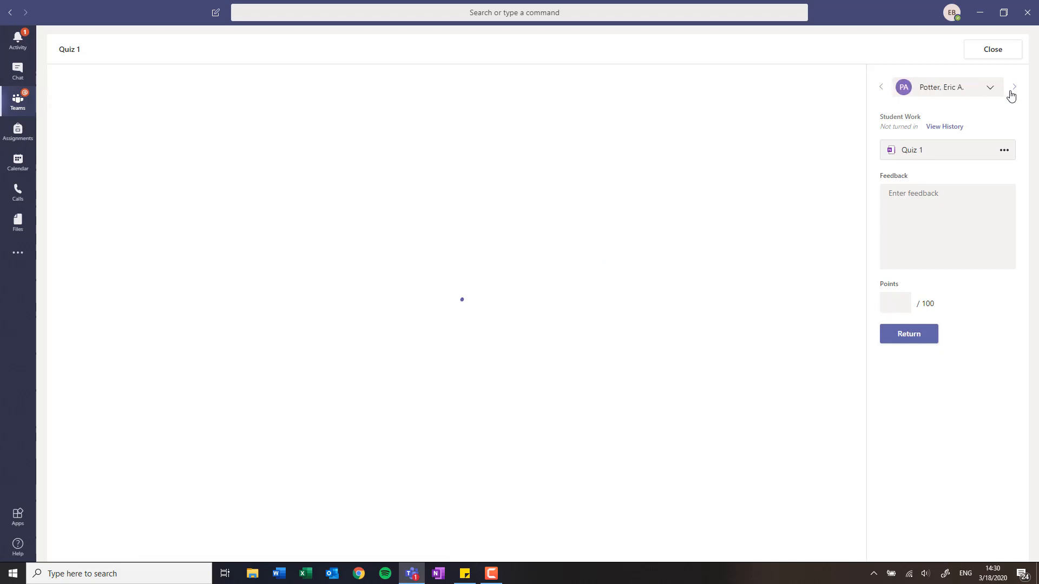
click(895, 302)
text(70Quiz 1)
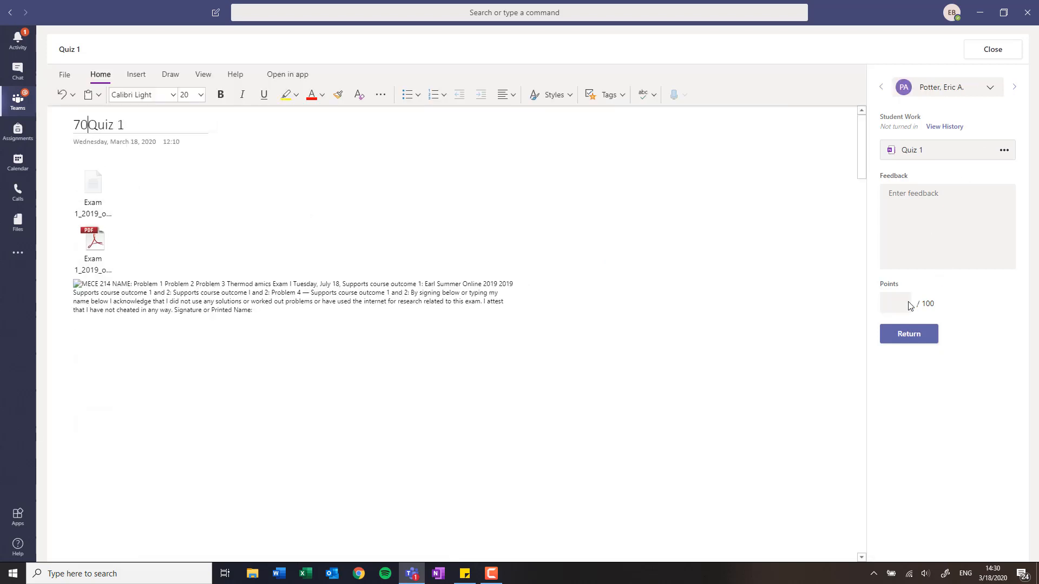
text(70)
click(1011, 89)
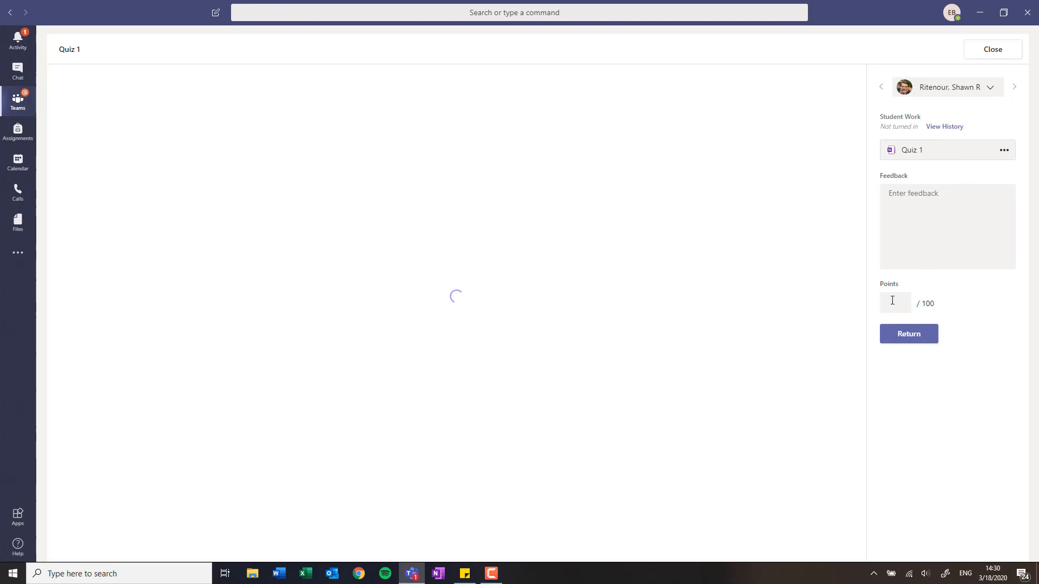
click(895, 302)
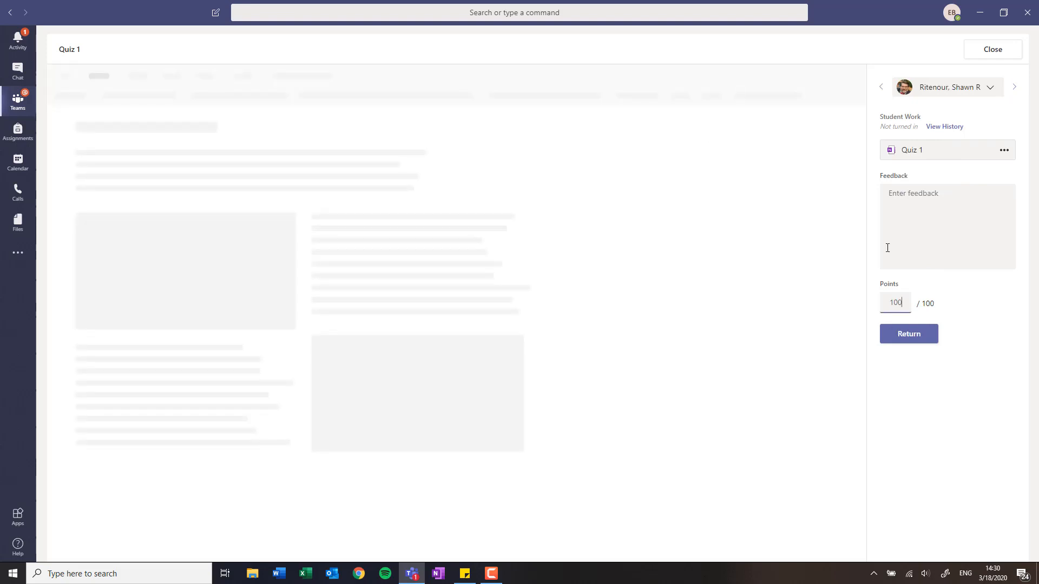
Award 0 points to the second student in the grading list and 89 points to the third.
click(881, 87)
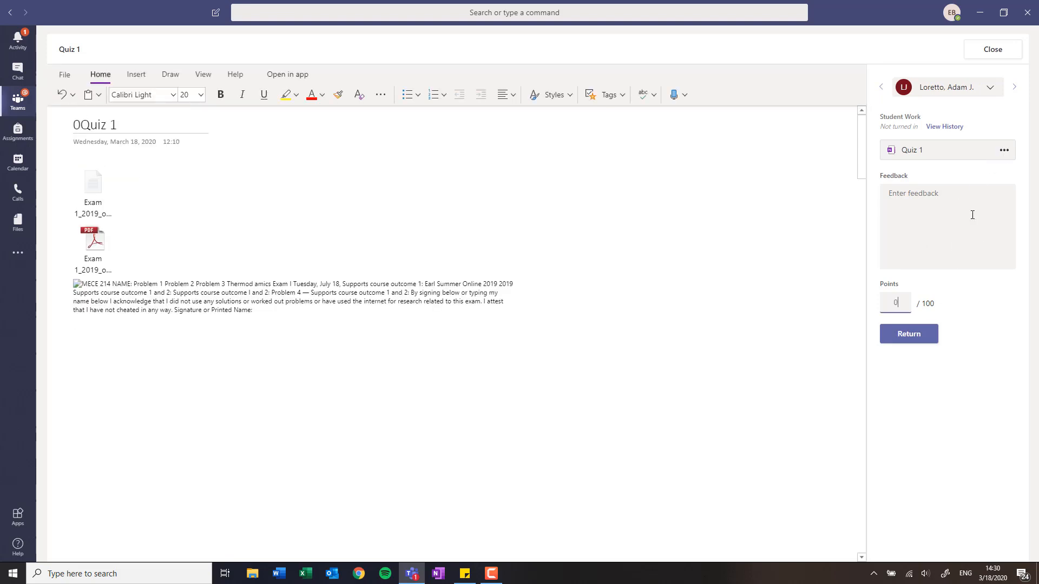
click(1014, 89)
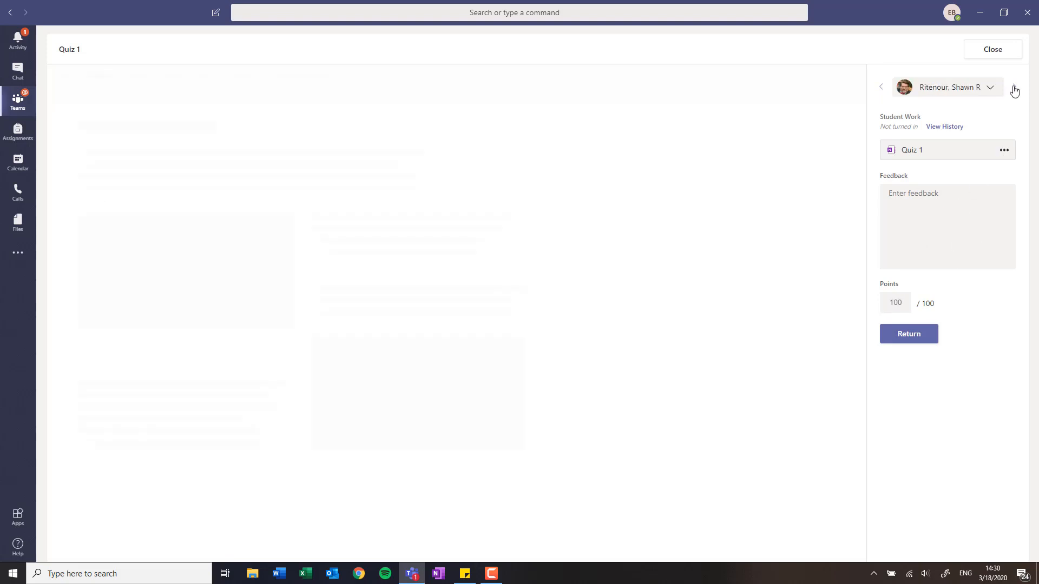
click(1014, 87)
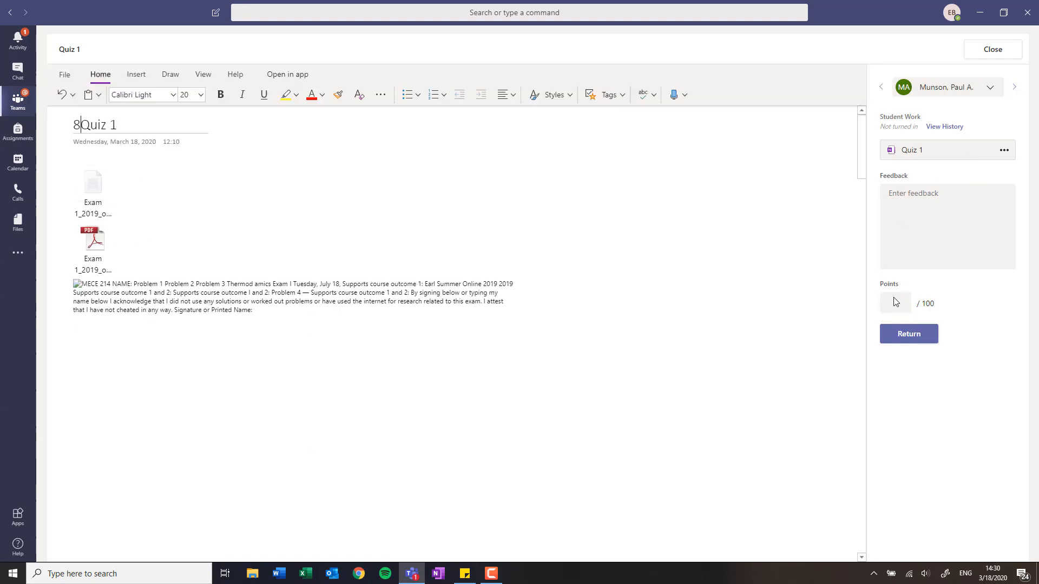
click(898, 306)
text(89)
click(1013, 89)
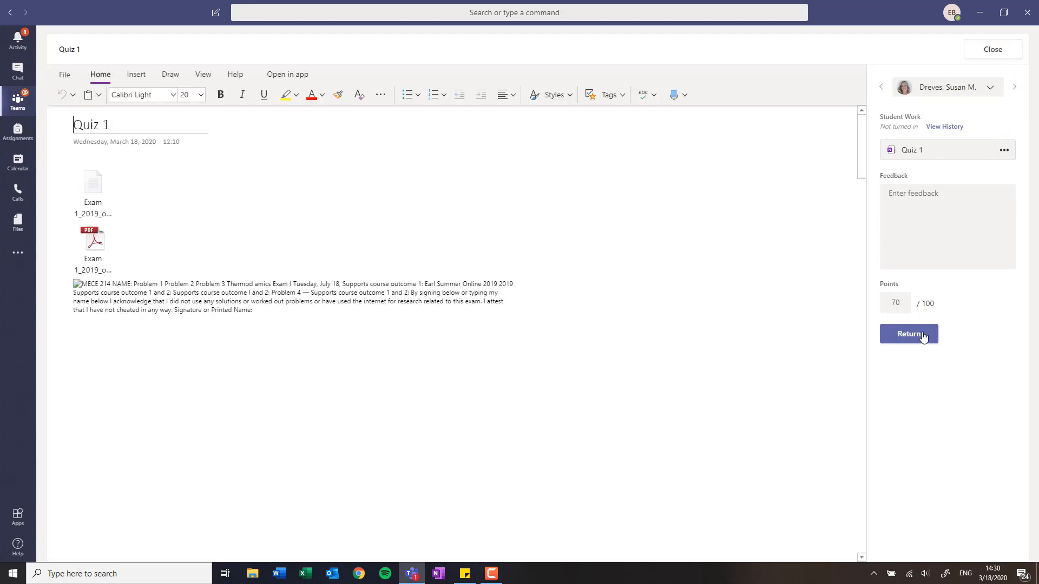
Close the student work and return the graded Homework 1 to all five students.
click(992, 49)
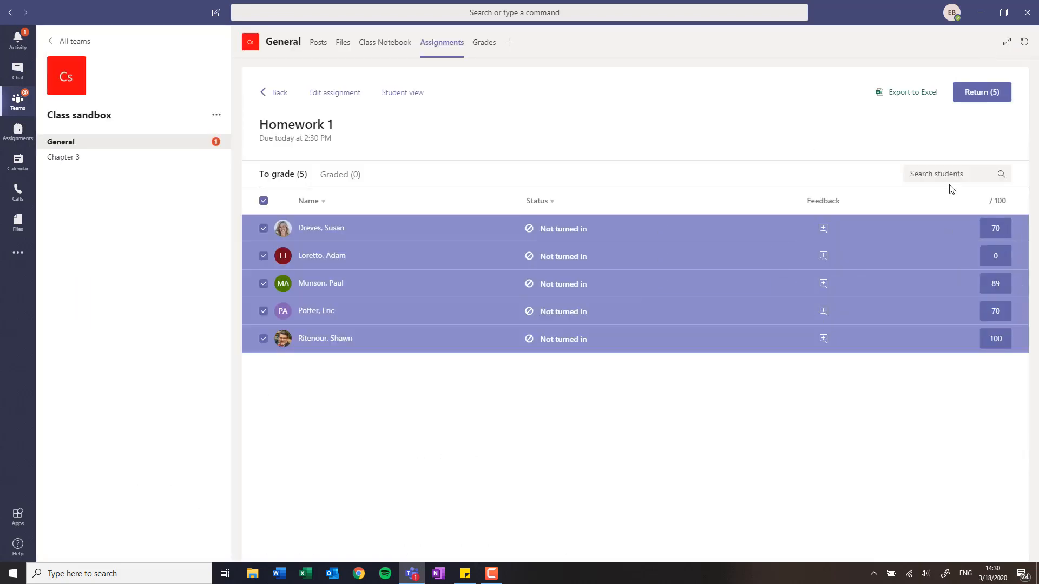
click(989, 96)
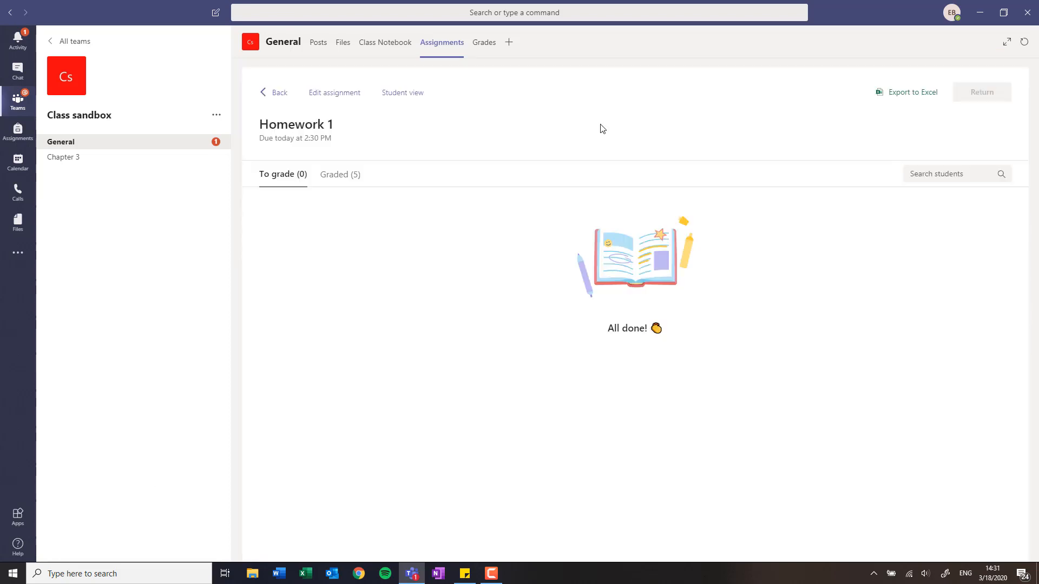
Return the first student's Homework 1 grade from the class grades overview.
click(487, 47)
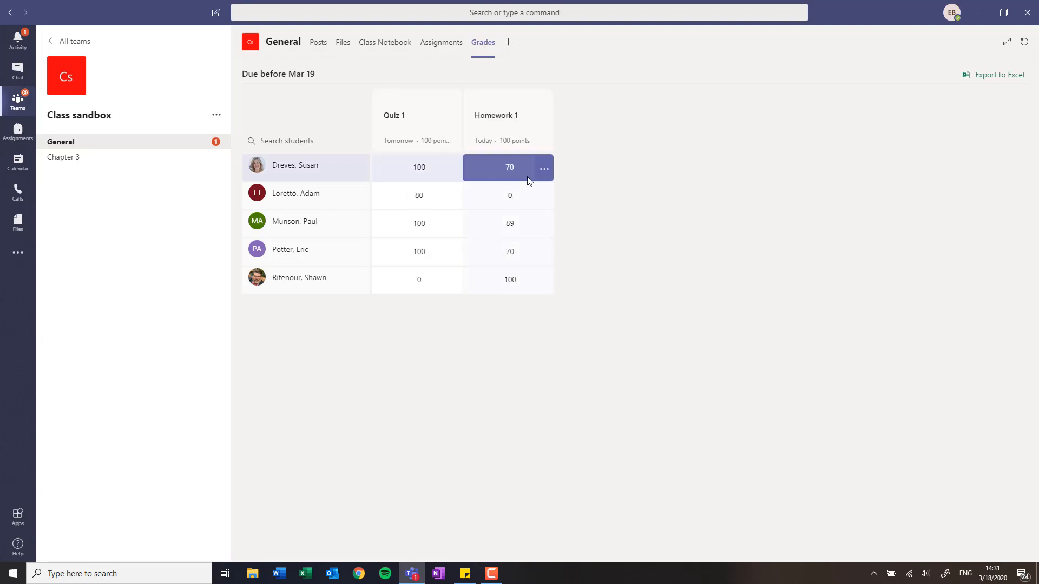
click(542, 170)
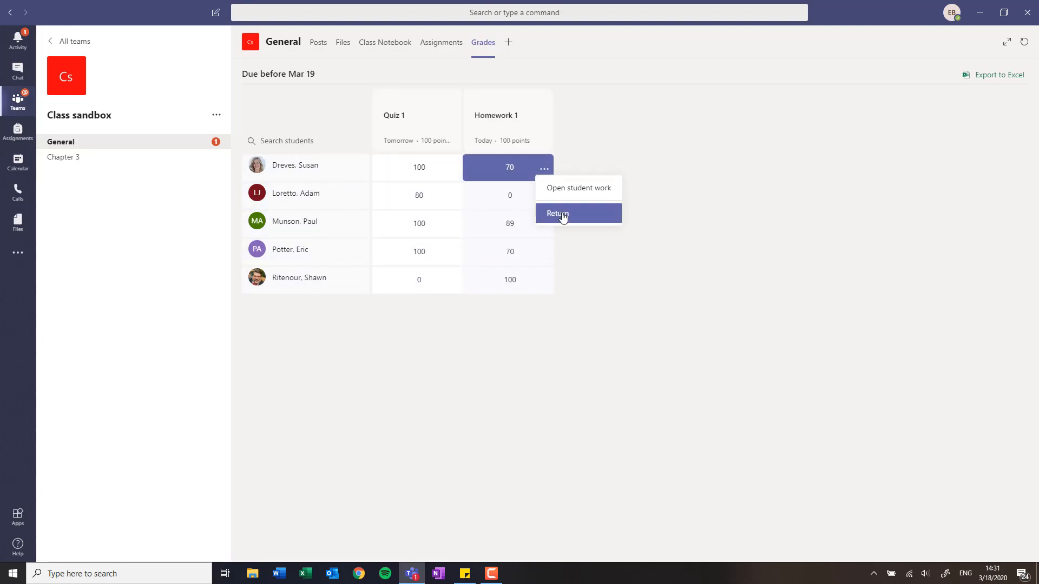
click(543, 167)
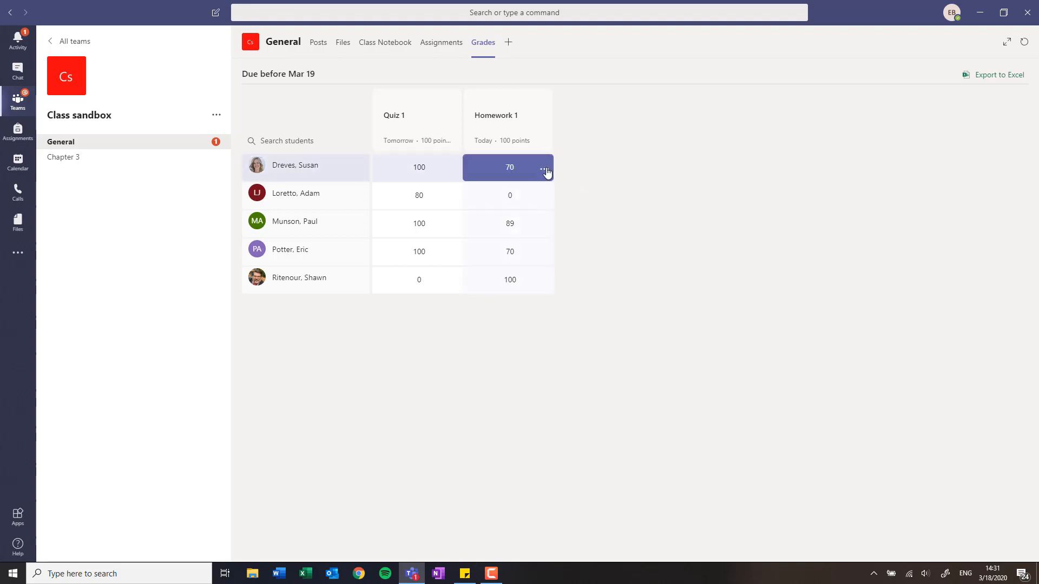
click(545, 169)
click(579, 211)
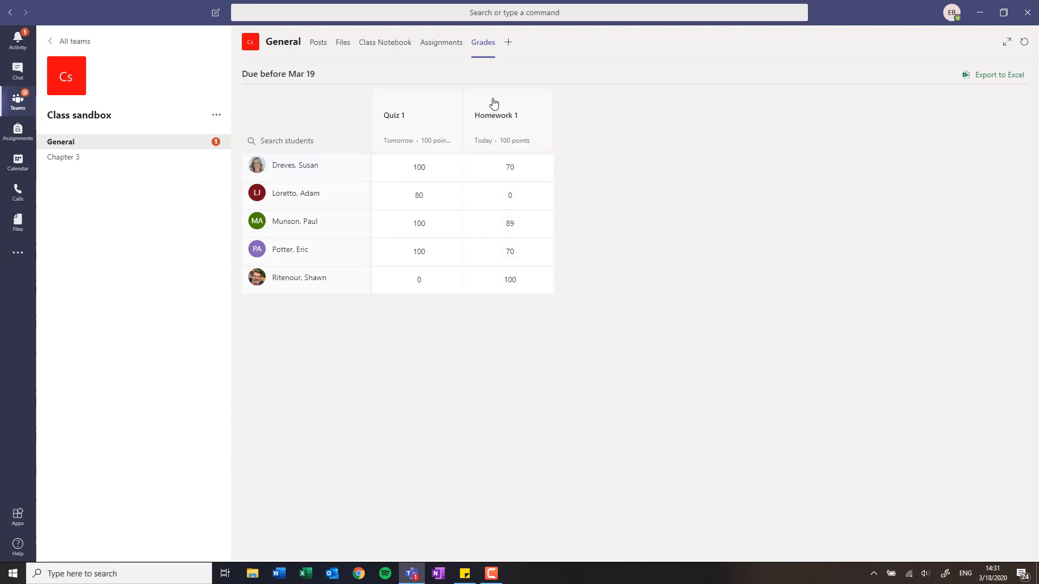
Open the class team's Class Notebook and display its commands for distributing pages and reviewing student work.
click(451, 48)
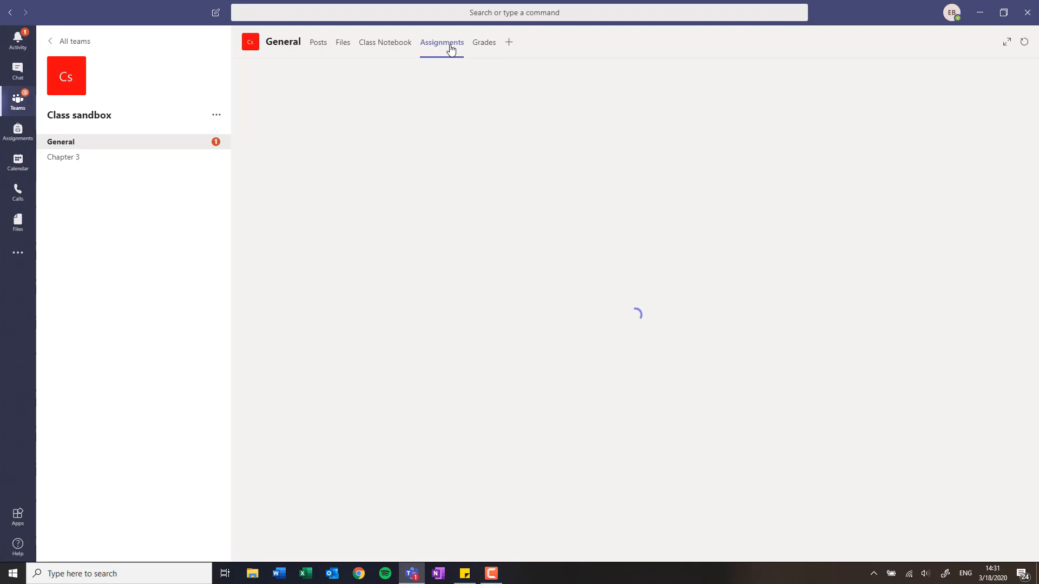
click(388, 51)
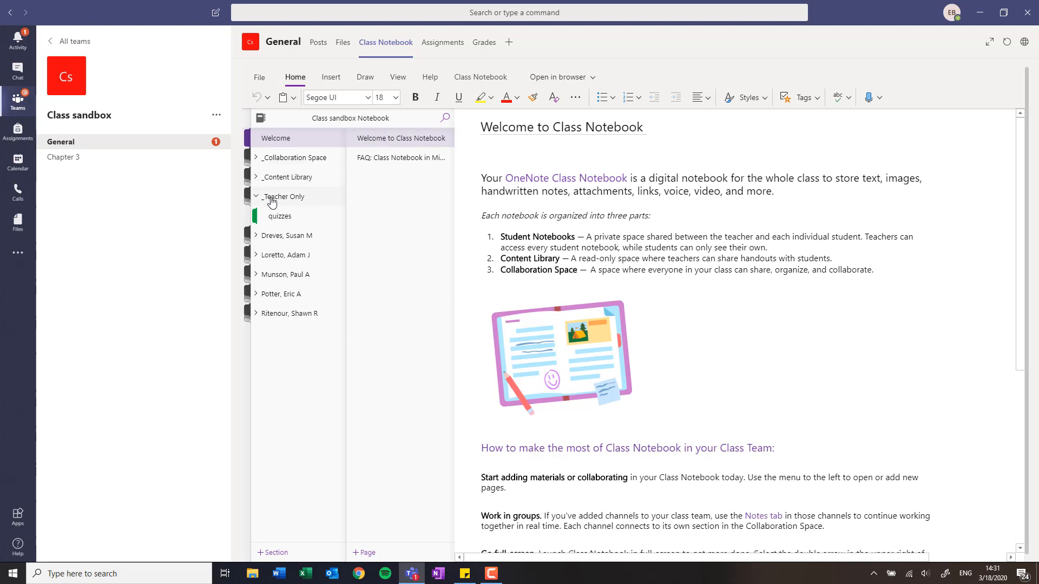
click(493, 80)
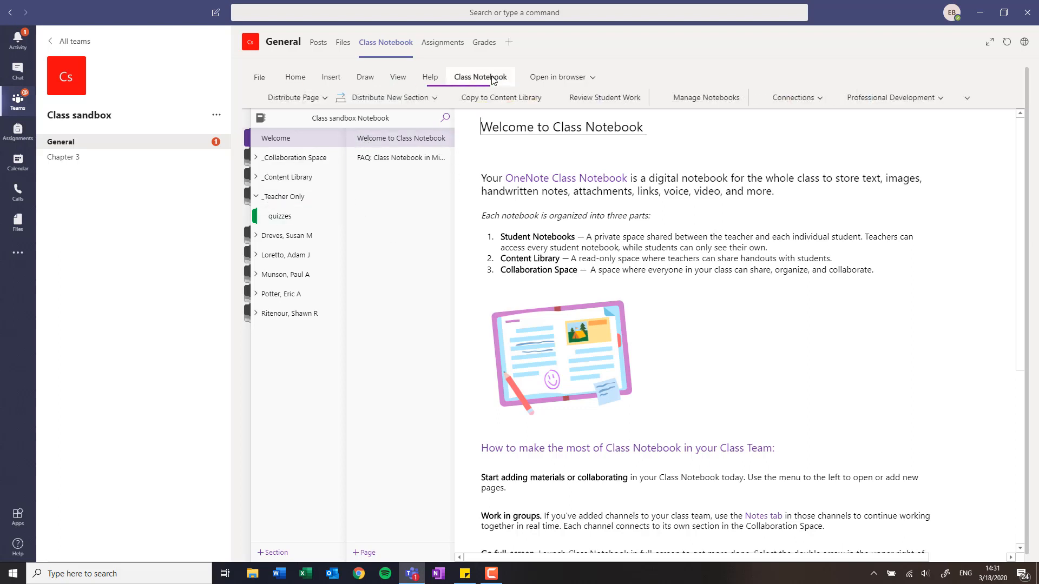
Review the Class Notebook management settings for student sections, the teacher-only section group and the Collaboration Space lock, and close them.
click(708, 101)
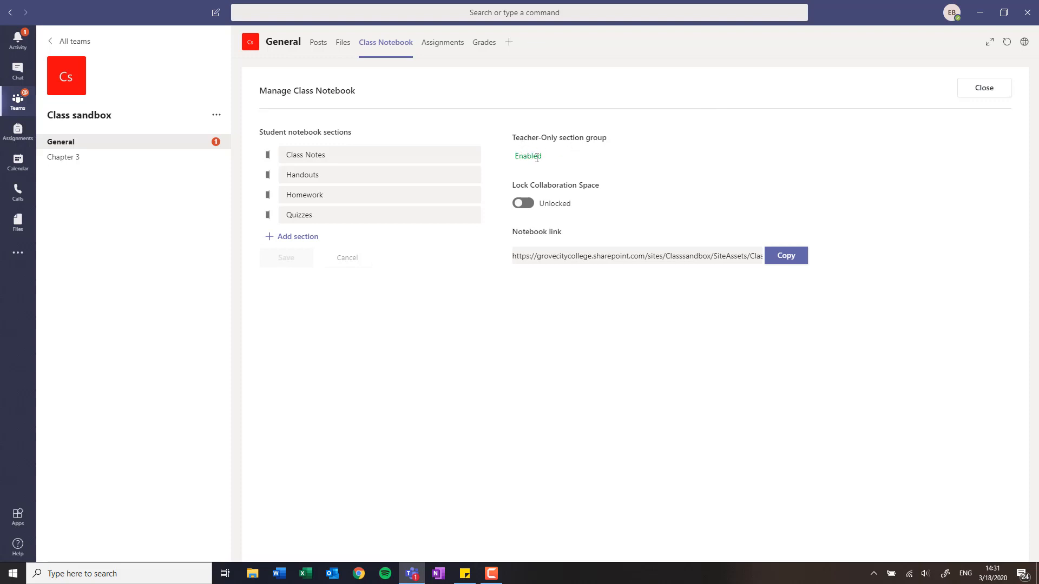
click(987, 88)
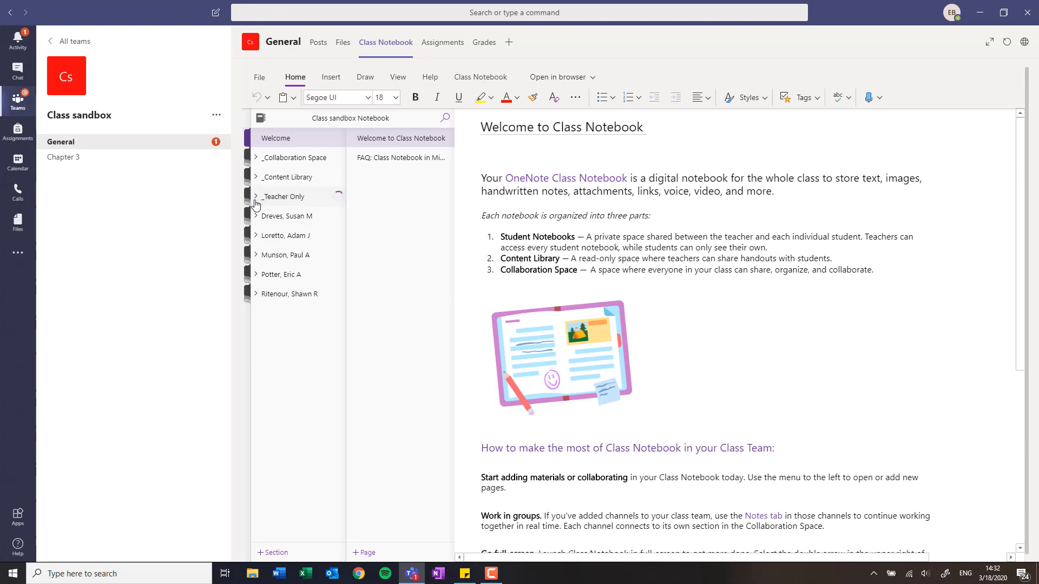
Add a new section named "sectin 2" to the _Teacher Only section group of the class notebook.
click(287, 218)
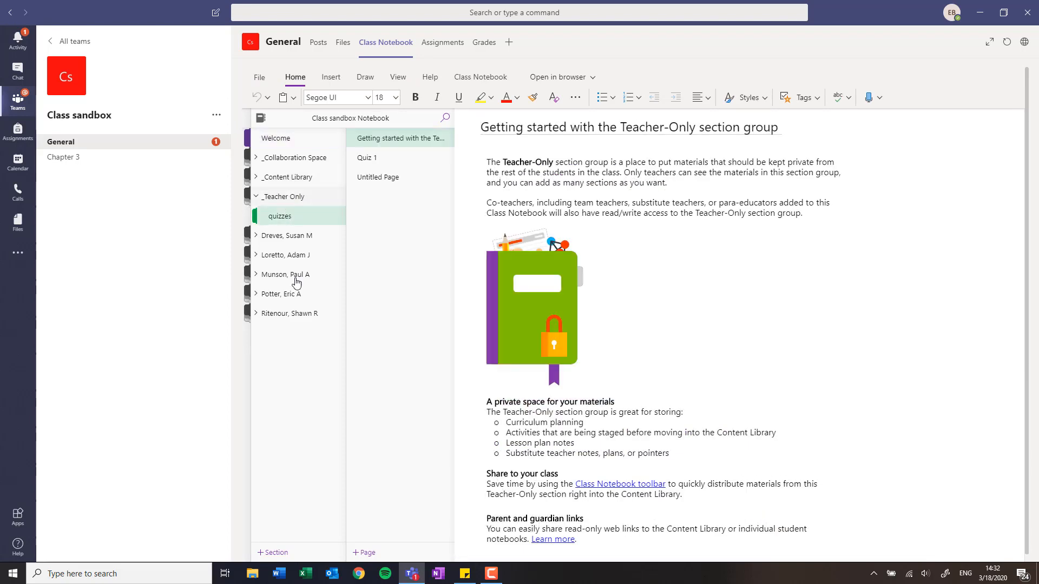
click(273, 552)
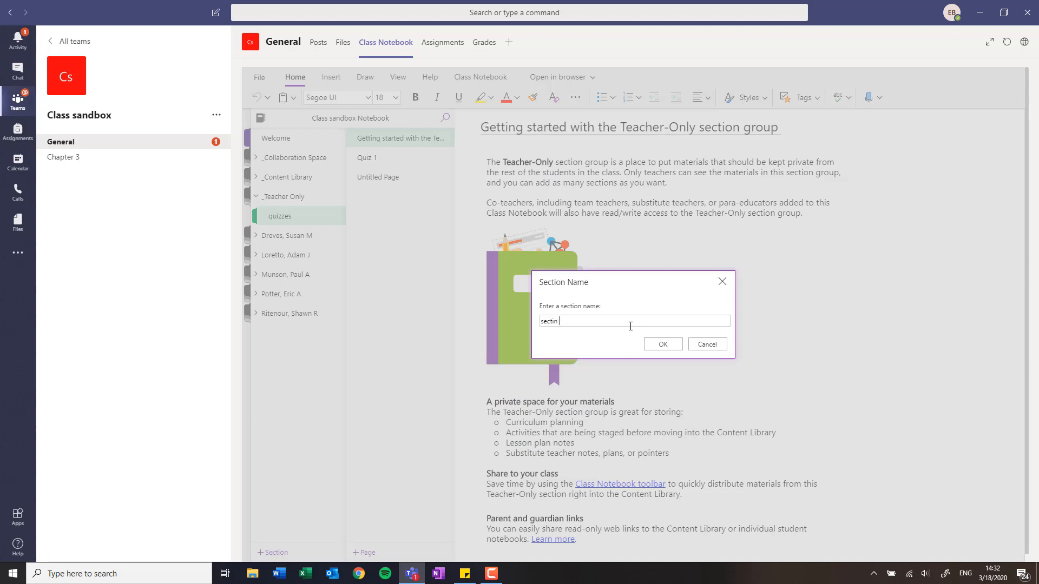
key(Return)
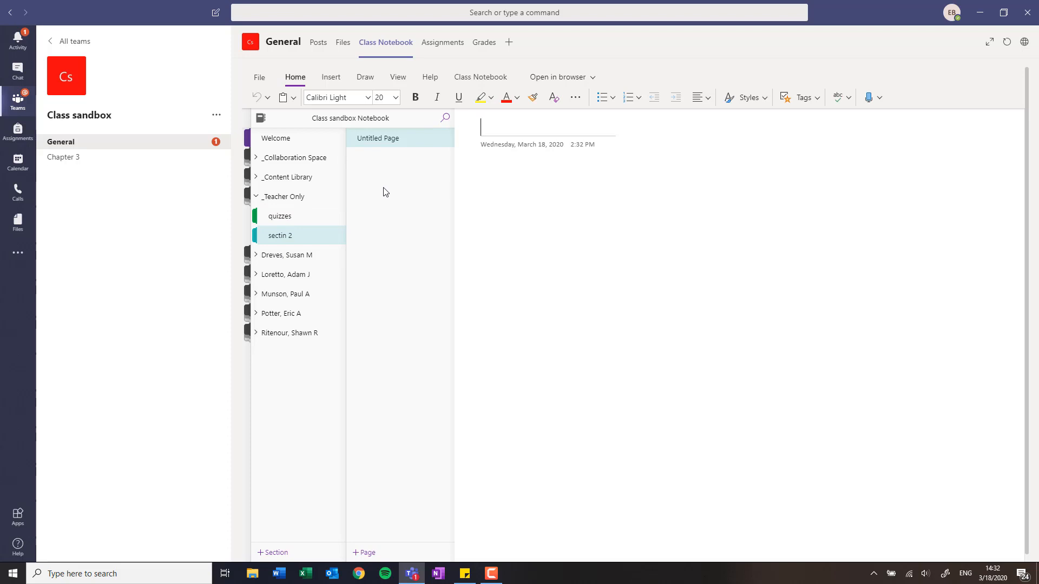
In a new assignment, browse the Class Notebook resources to the quizzes pages under _Teacher Only, and return to the Class Notebook without attaching a page.
click(436, 43)
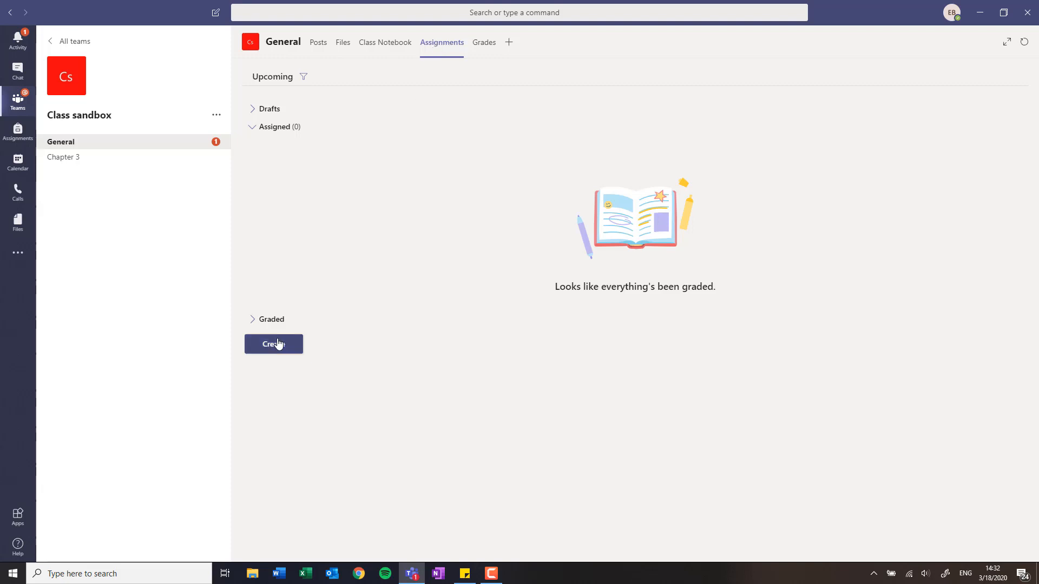
click(277, 344)
click(285, 282)
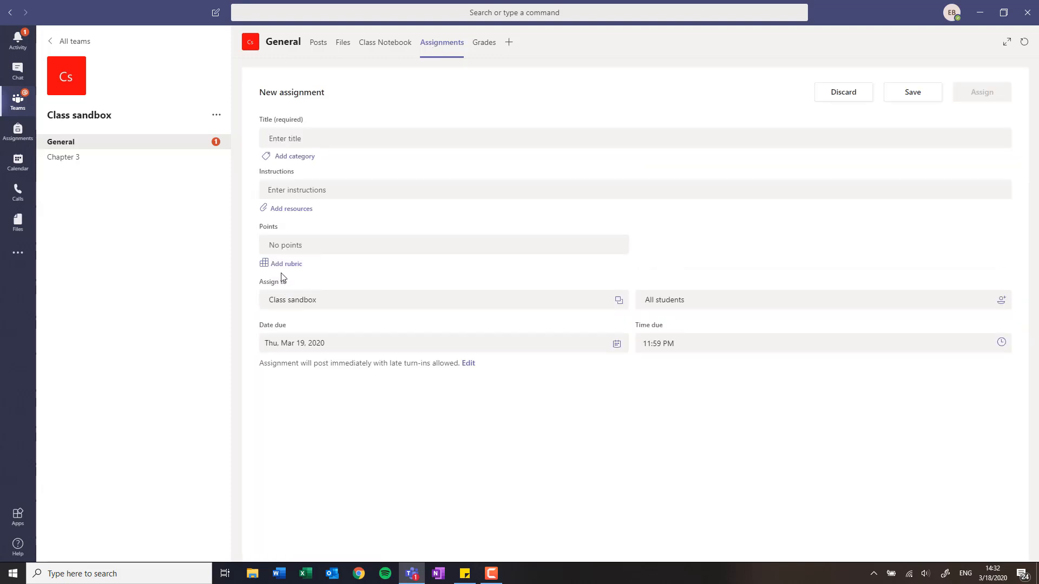
click(290, 210)
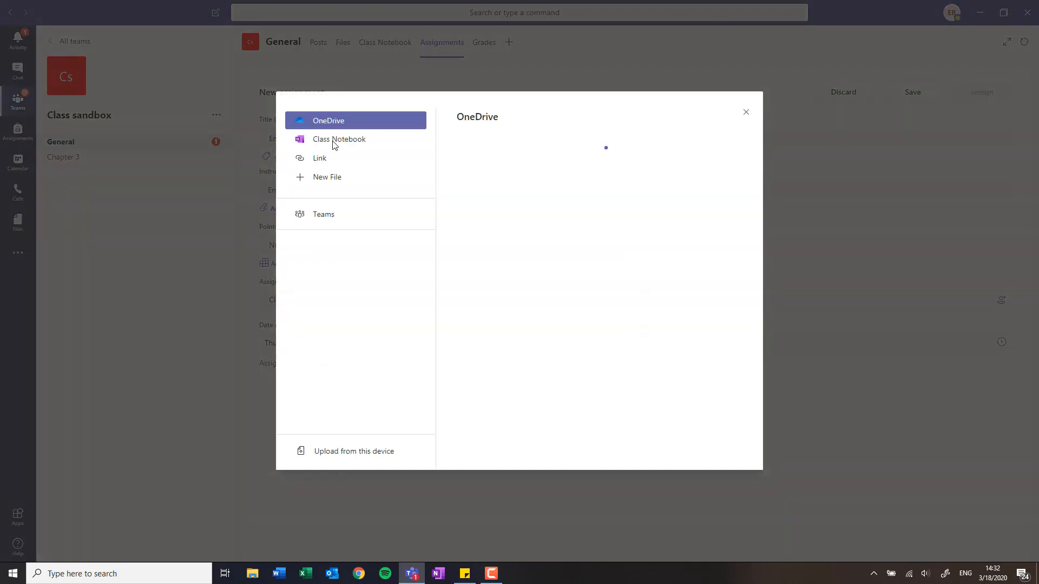
click(333, 142)
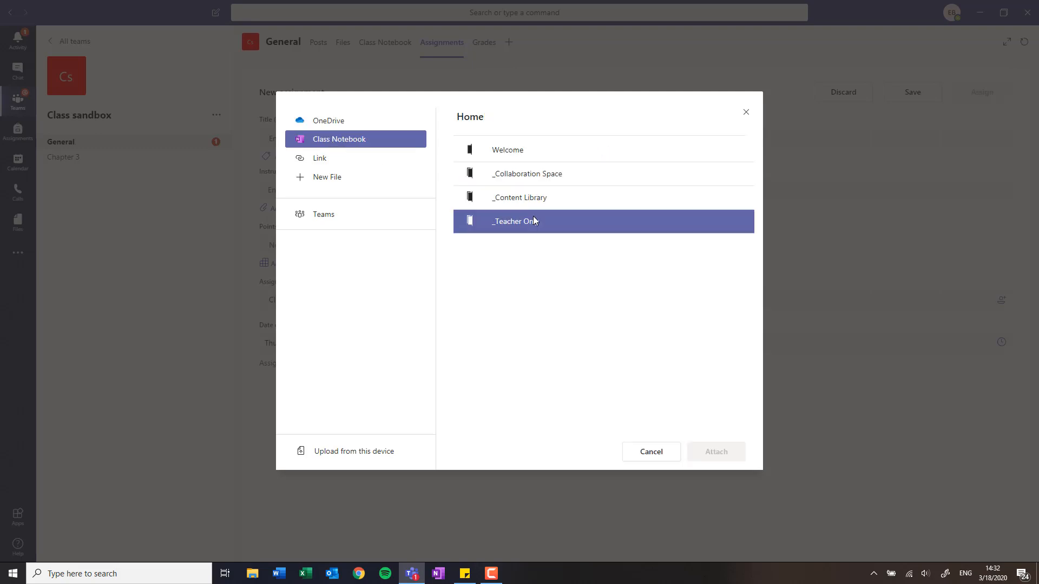
click(534, 221)
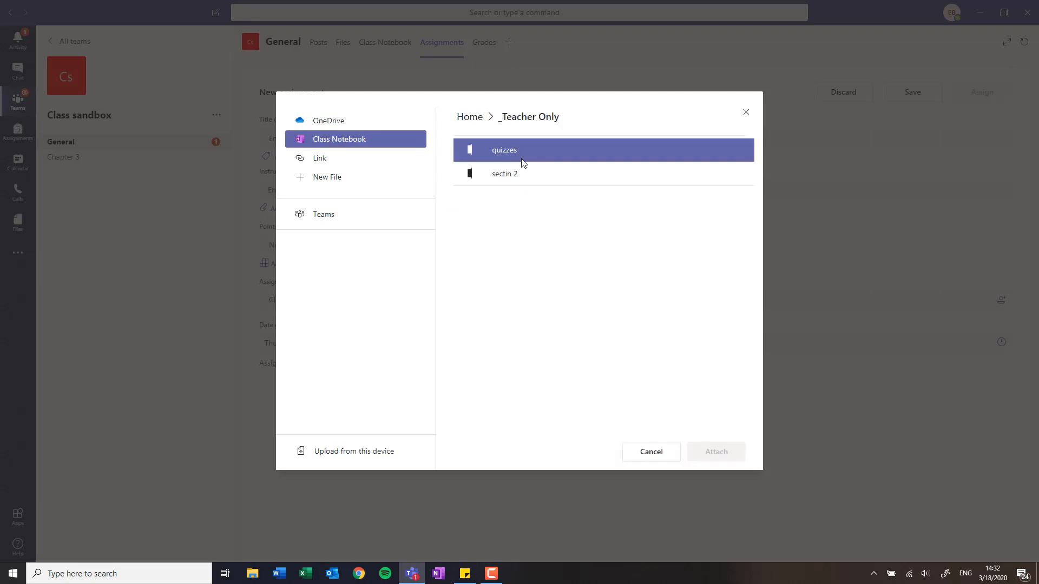
click(517, 155)
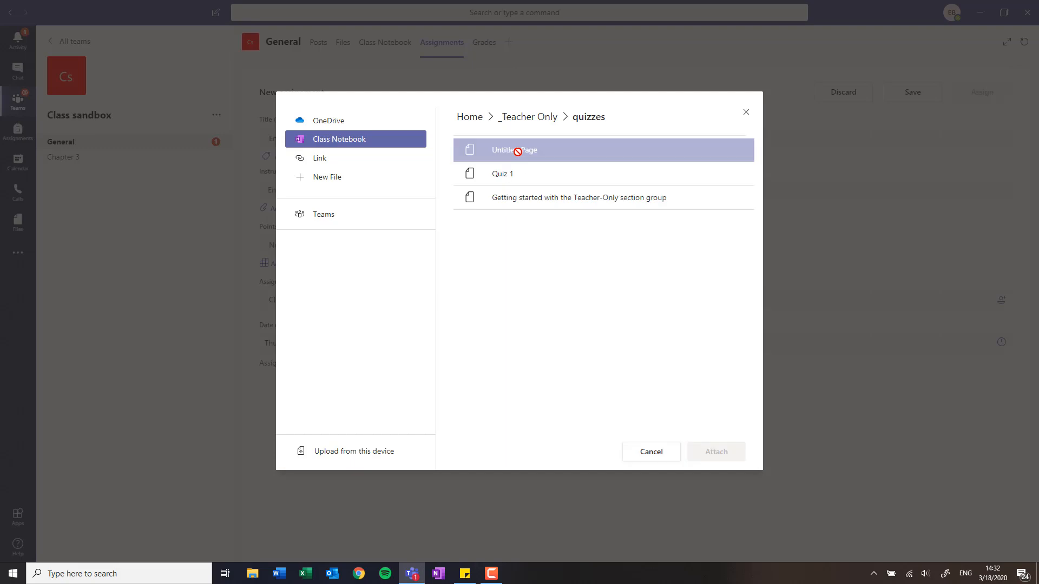
click(652, 452)
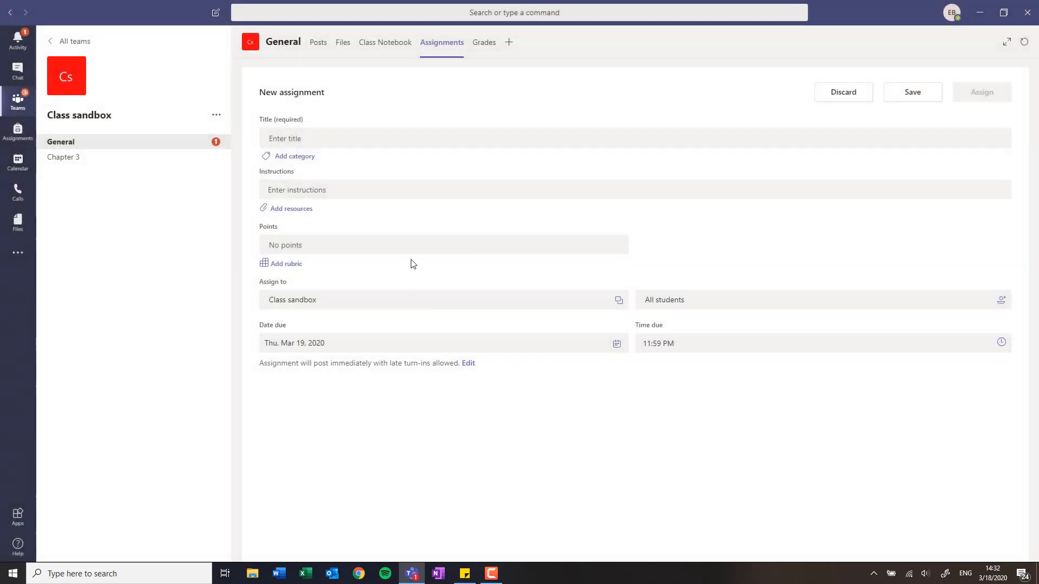
click(378, 52)
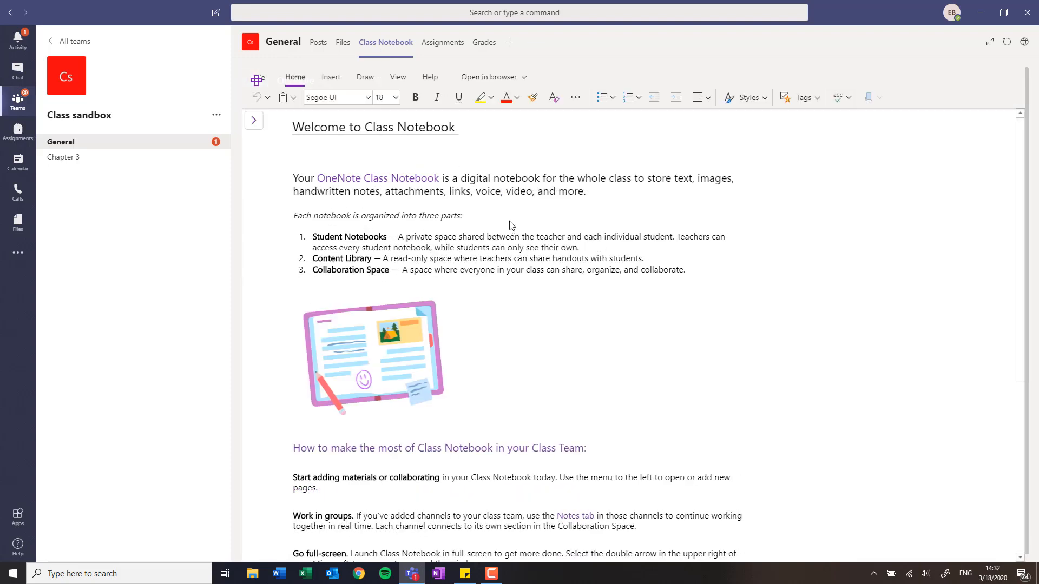
click(494, 575)
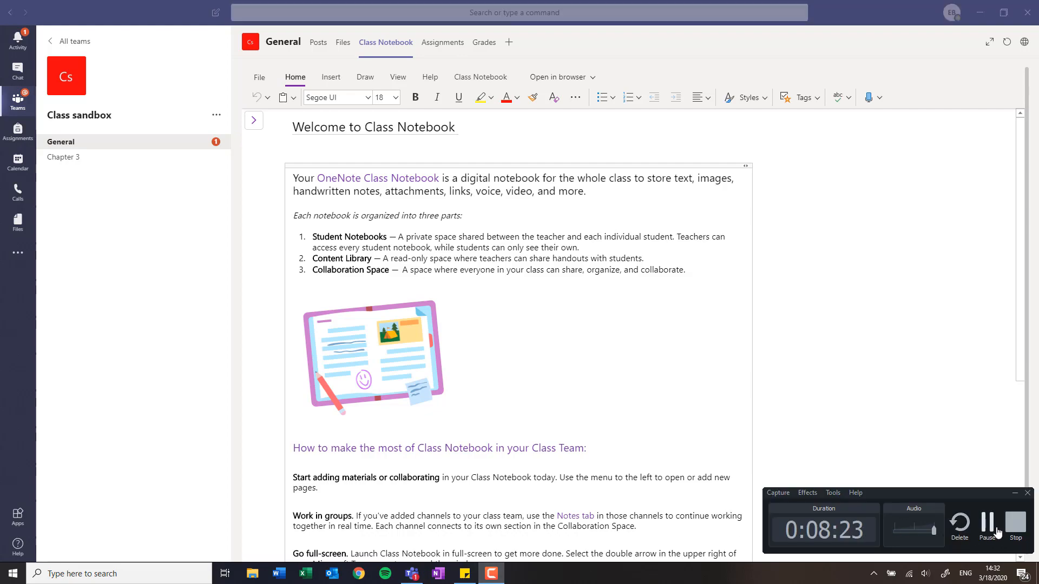